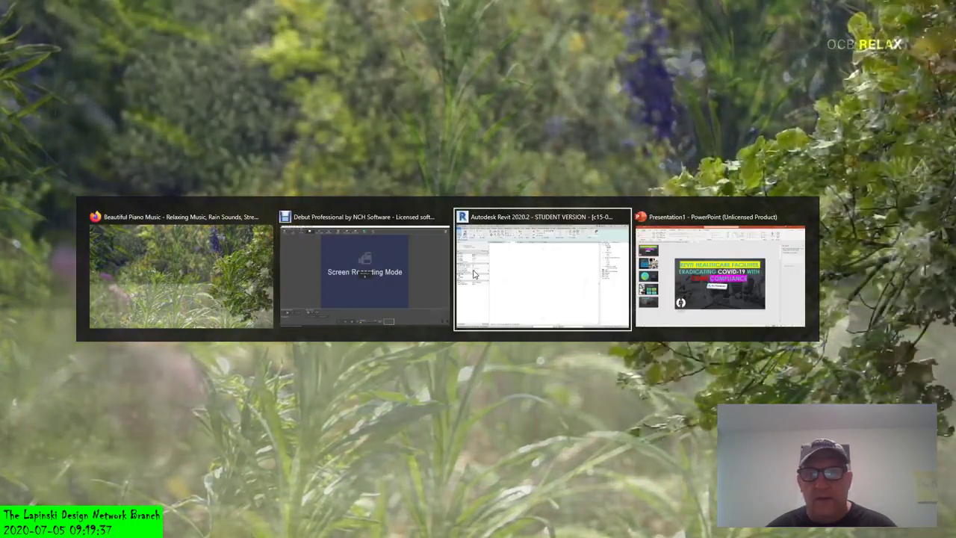
Bring Revit 2020.2 to the front with c15-00-Stair-Rail.rvt in the Create Stair tool
left_click(472, 275)
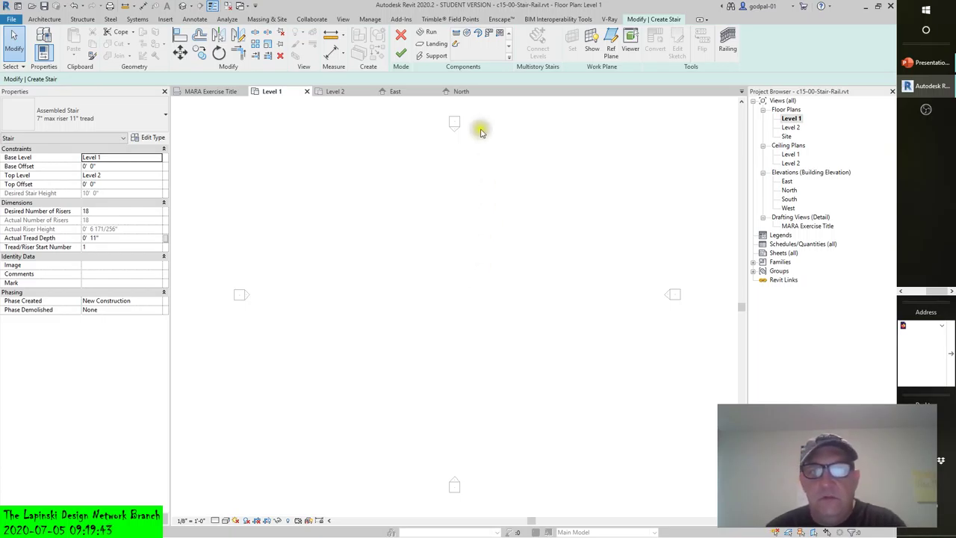
Discard the in-progress stair and dismiss the save reminder without saving
left_click(401, 34)
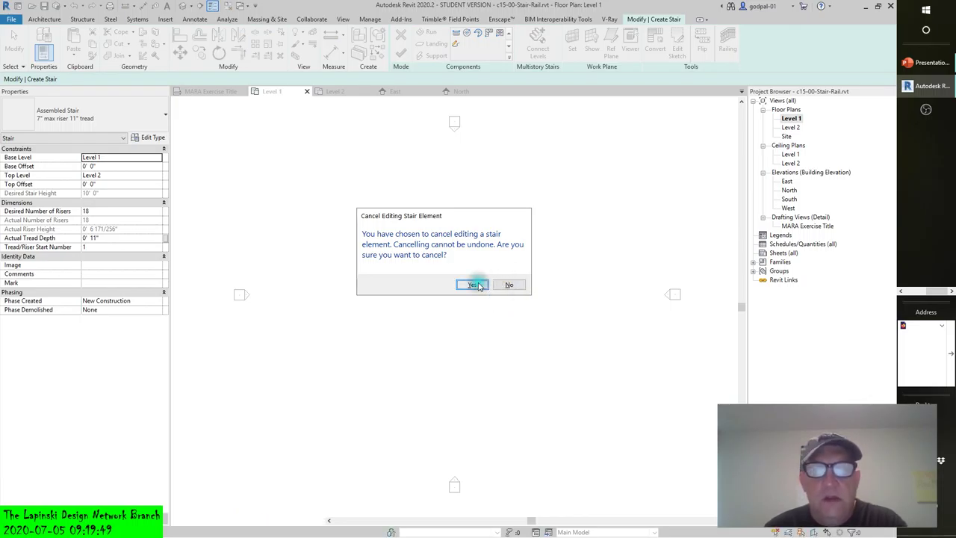
left_click(475, 285)
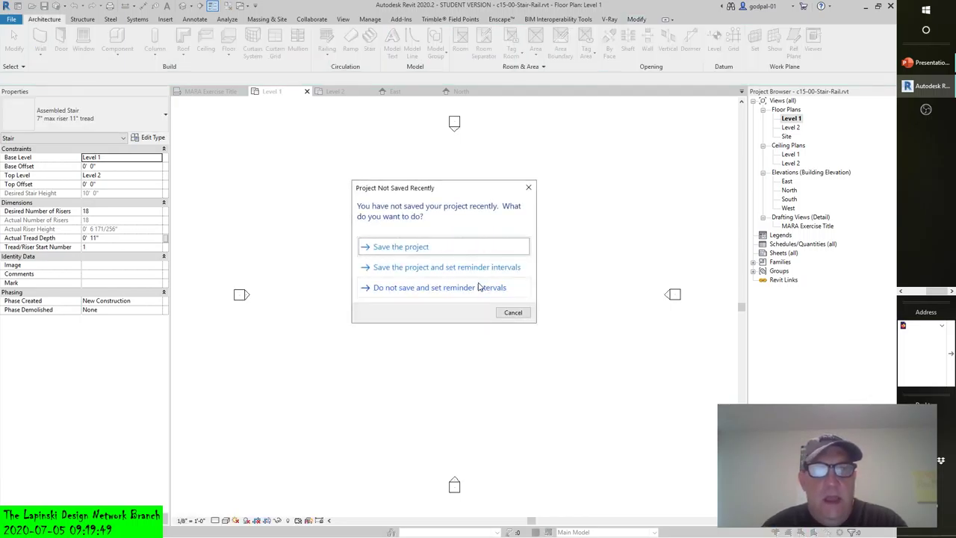
left_click(513, 312)
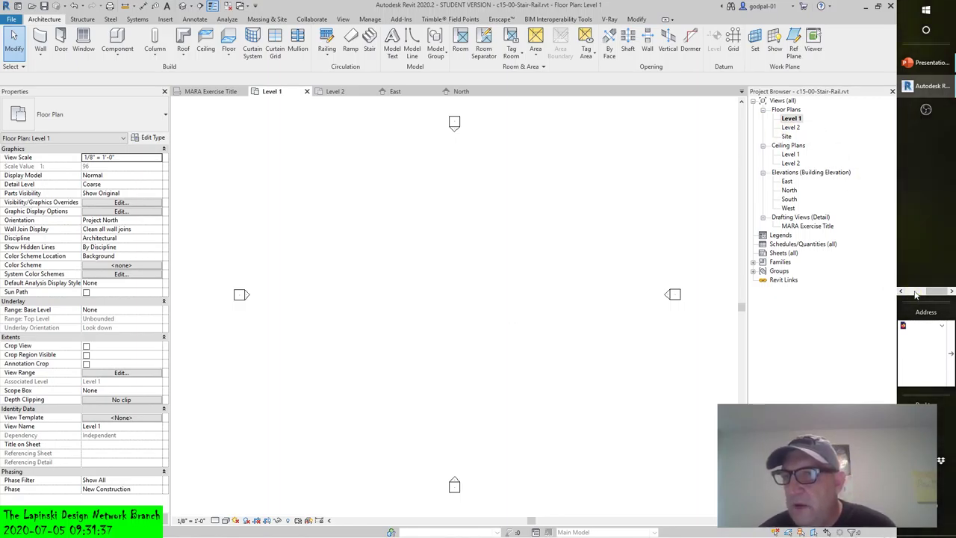
Bring up the full-screen relaxing piano music video in Firefox
left_click(931, 112)
Exit the full-screen video and view the Railing.png baluster placement screenshot
mouse_move(931, 108)
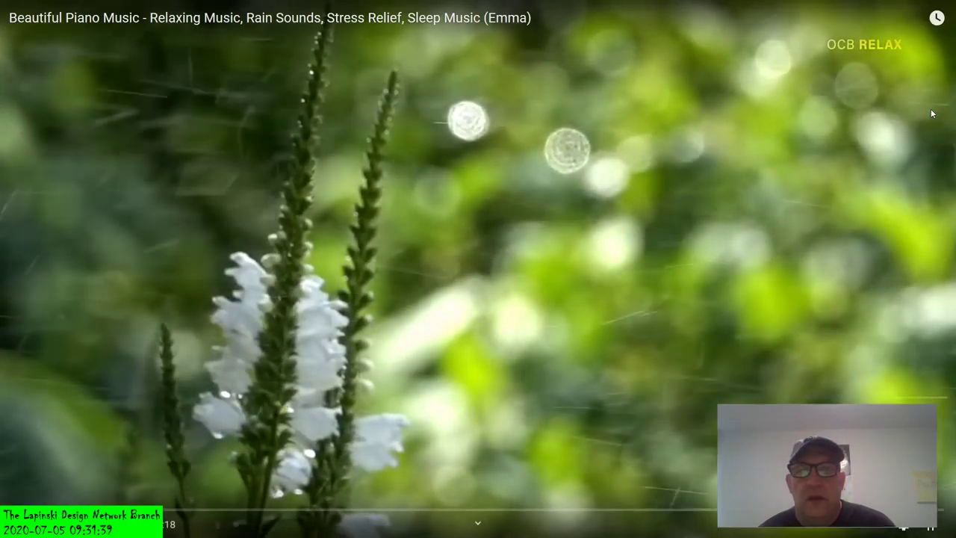
left_click(930, 527)
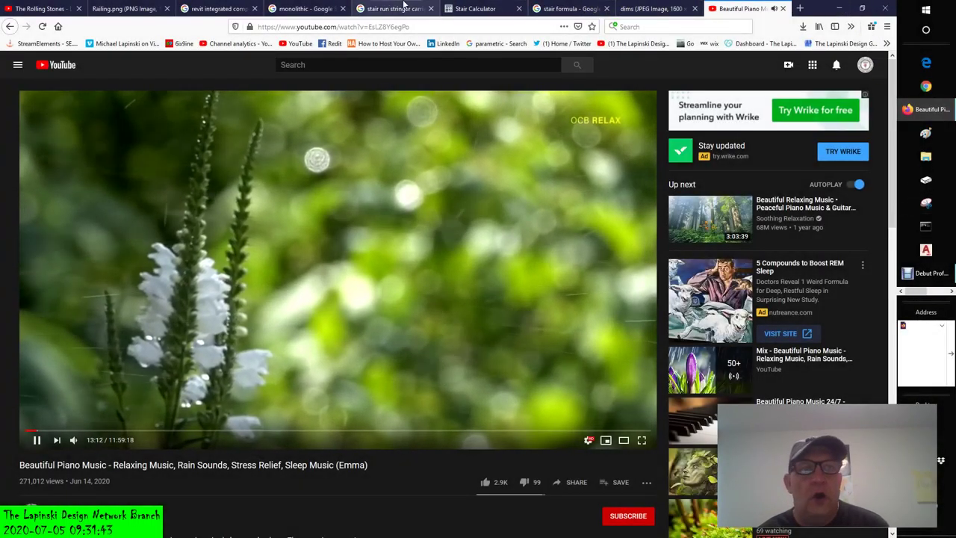
left_click(139, 9)
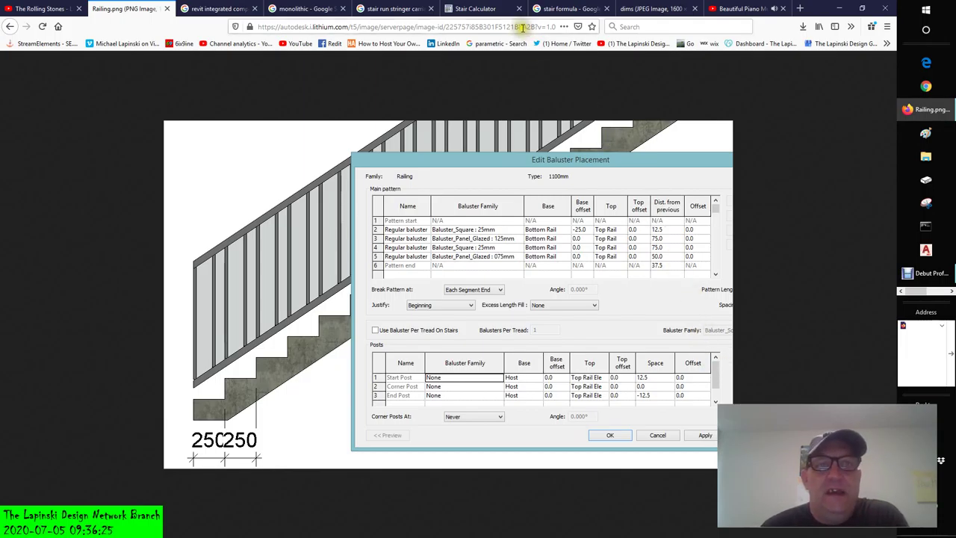
View the Calculator.net Stair Calculator page with its 10-inch run and 7-inch rise defaults
left_click(491, 10)
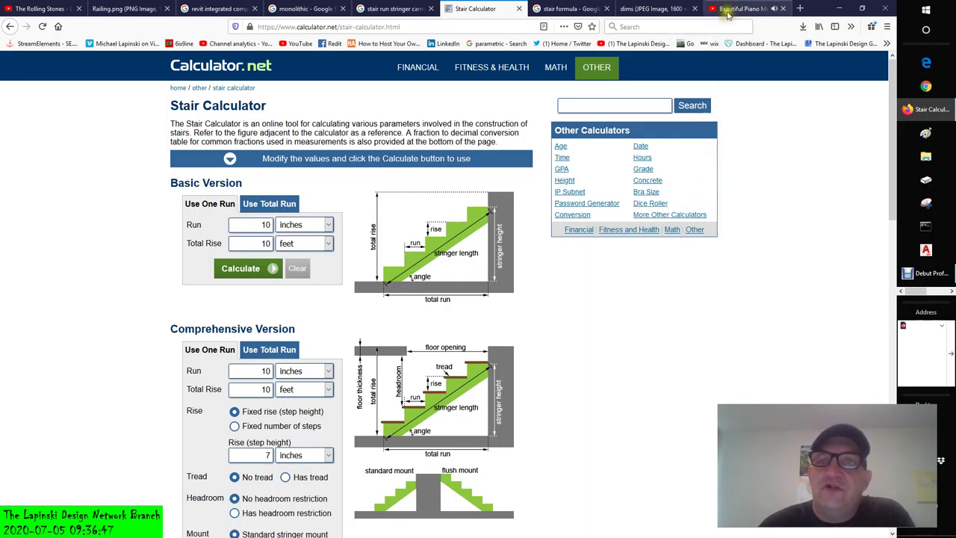
left_click(636, 9)
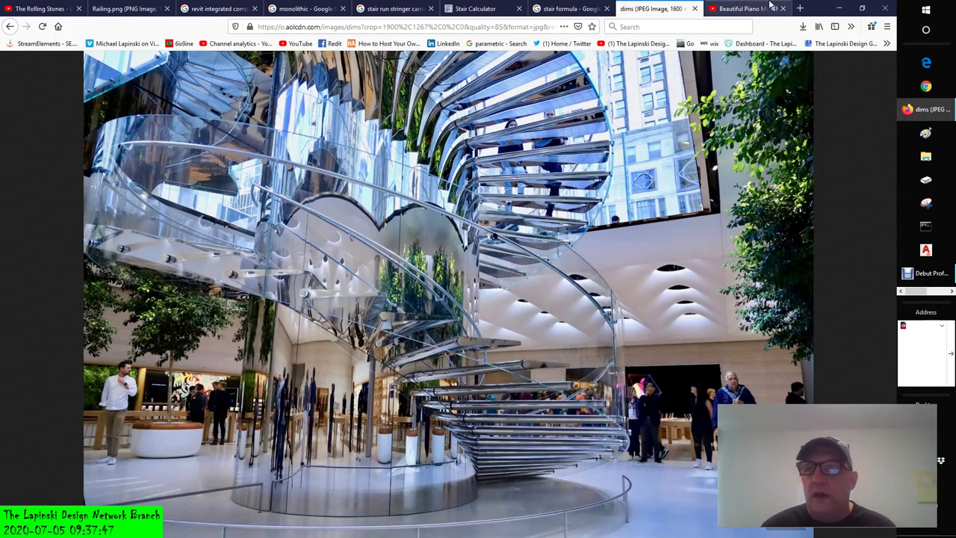
Scroll through the glass spiral staircase reference photo
scroll(953, 162, "down", 2)
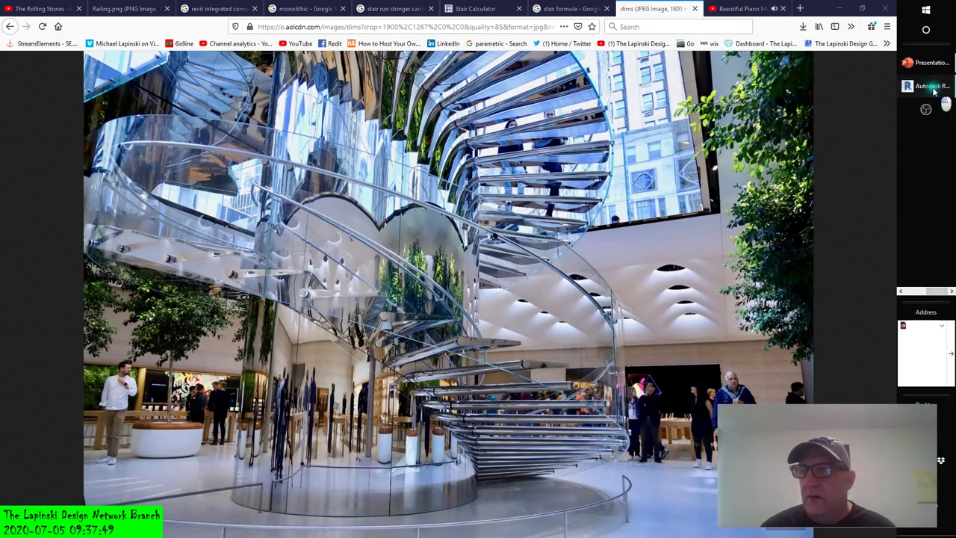
Return to Revit's Level 1 plan and review the Sketch Path and Place on Stair/Ramp railing options
left_click(924, 86)
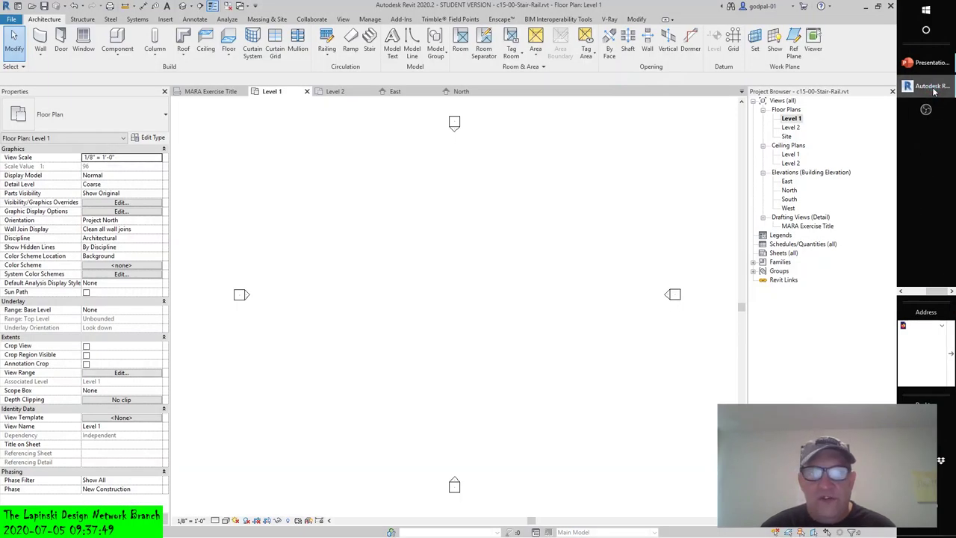
left_click(327, 55)
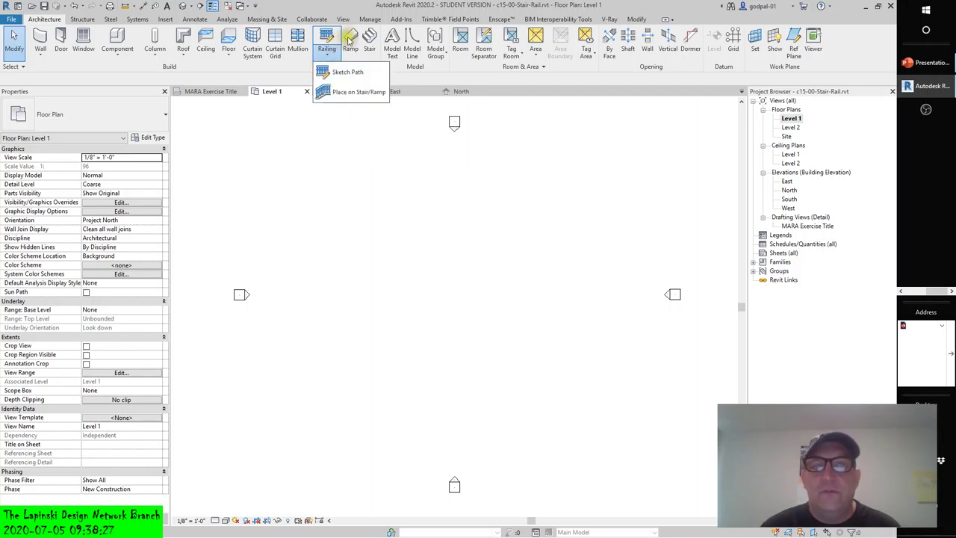
left_click(416, 152)
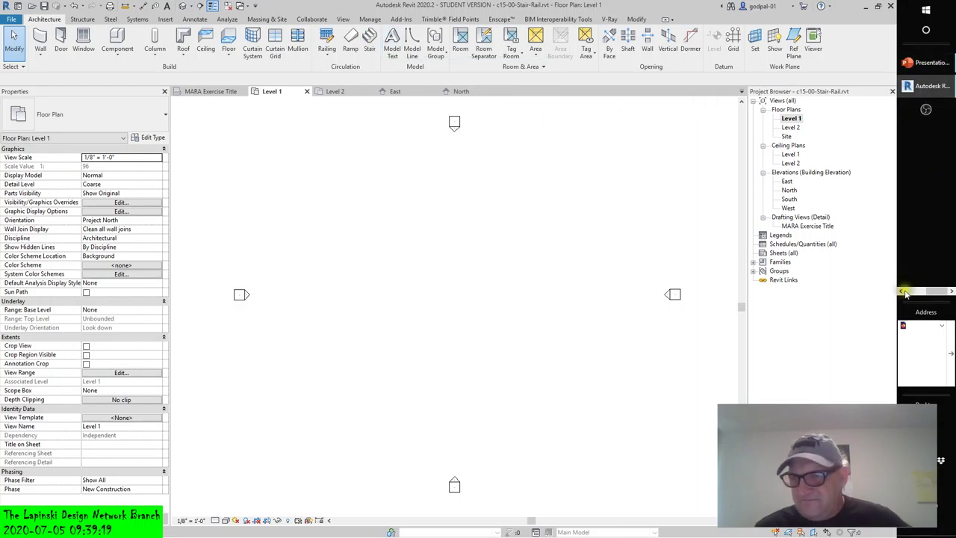
Browse the Google Images results for stair formulas and stair calculations
left_click(925, 110)
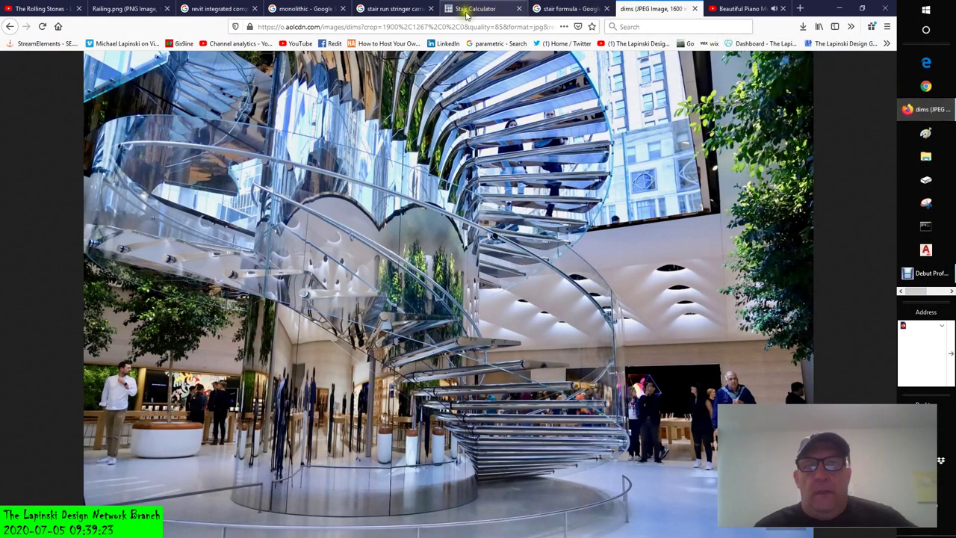
left_click(553, 8)
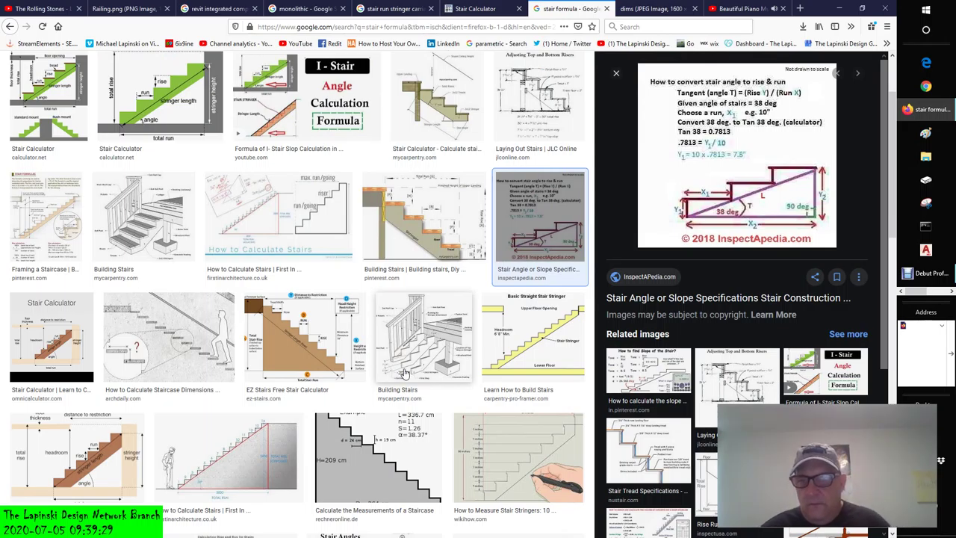
scroll(351, 385, "up", 3)
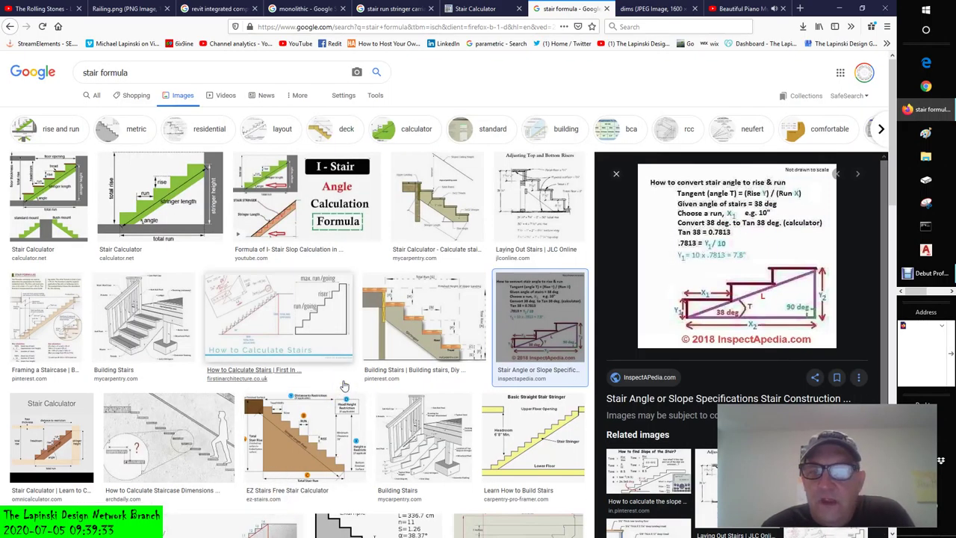
left_click(11, 27)
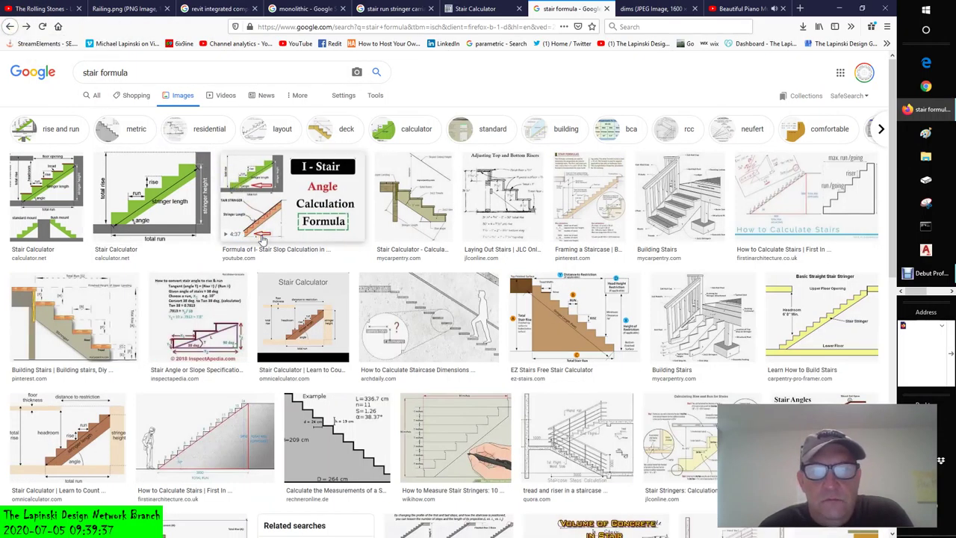
scroll(261, 244, "down", 5)
scroll(265, 245, "down", 4)
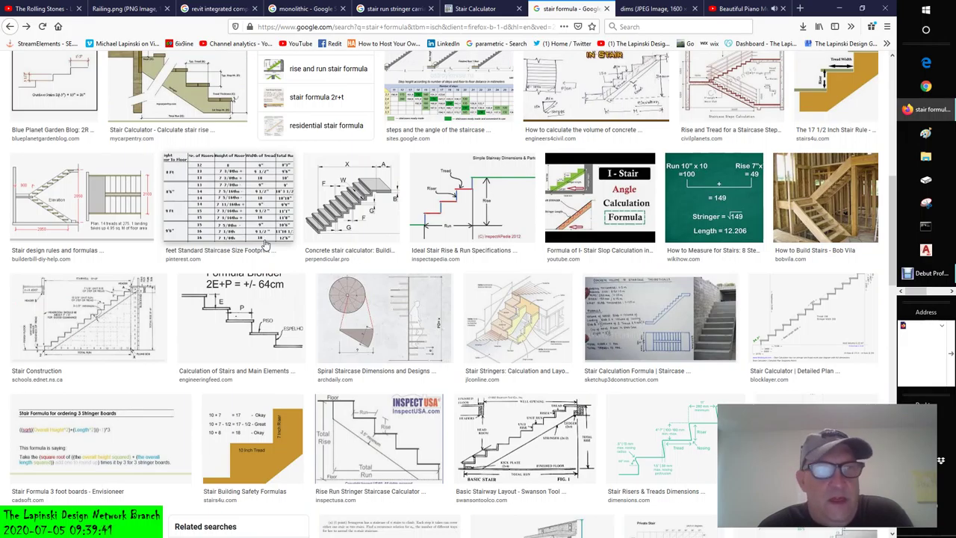
scroll(265, 245, "up", 10)
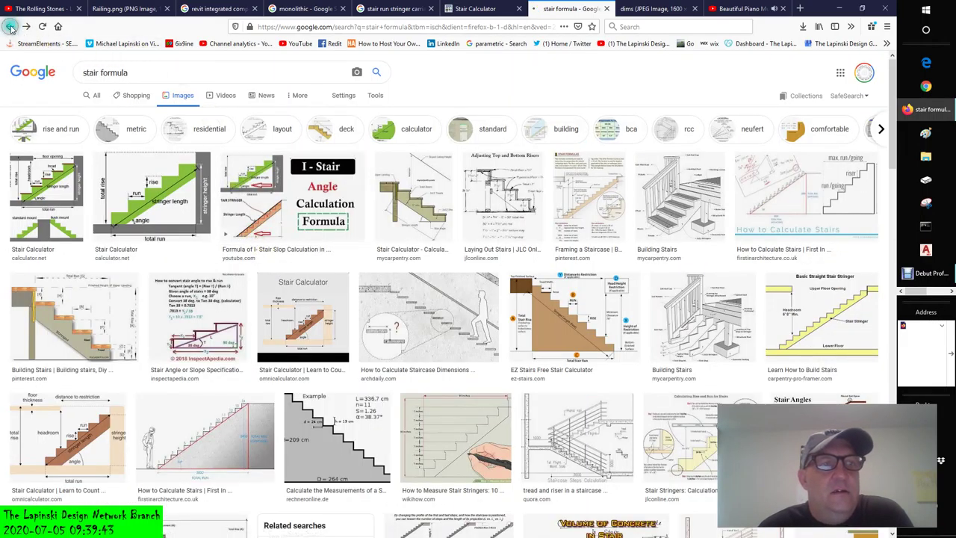
left_click(10, 28)
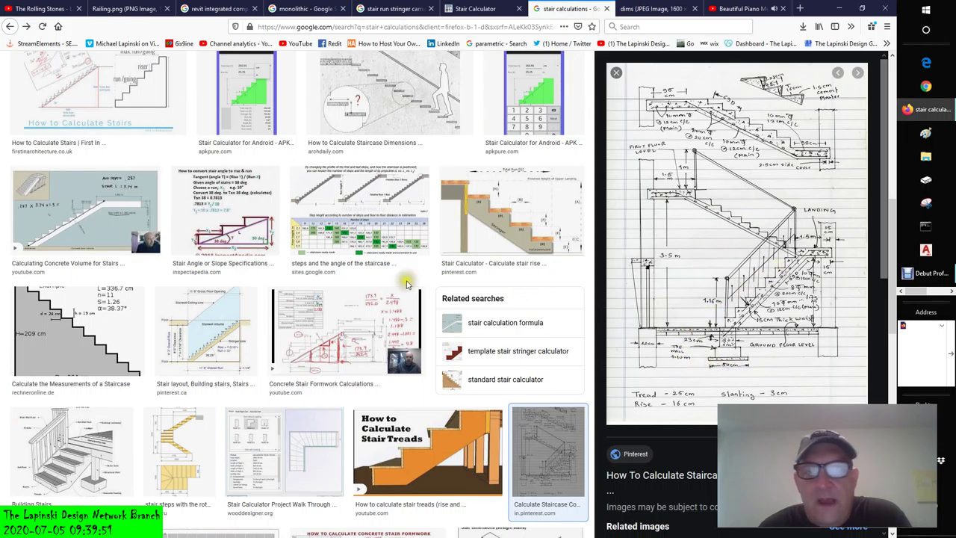
Preview the concrete stair formwork calculations image and its first related image, then return to Revit
left_click(371, 329)
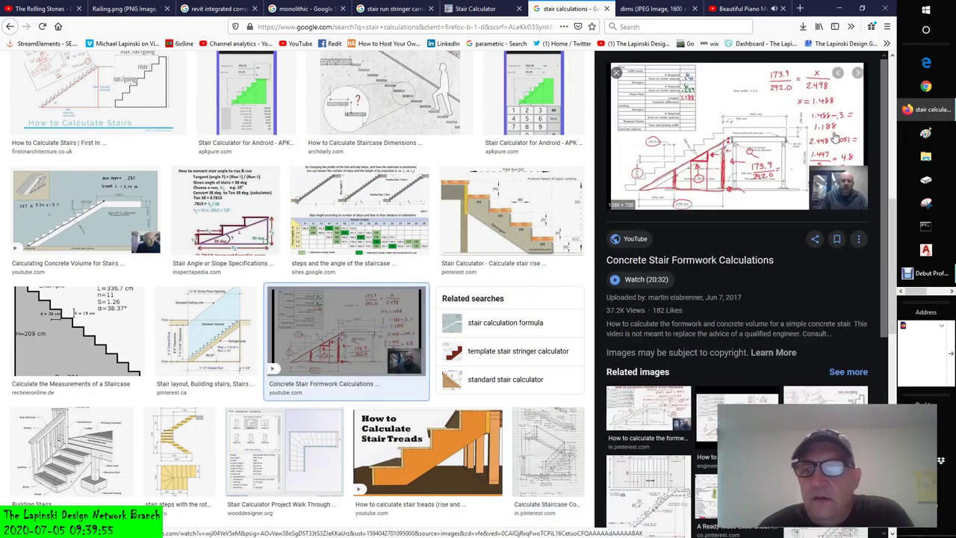
scroll(747, 247, "down", 1)
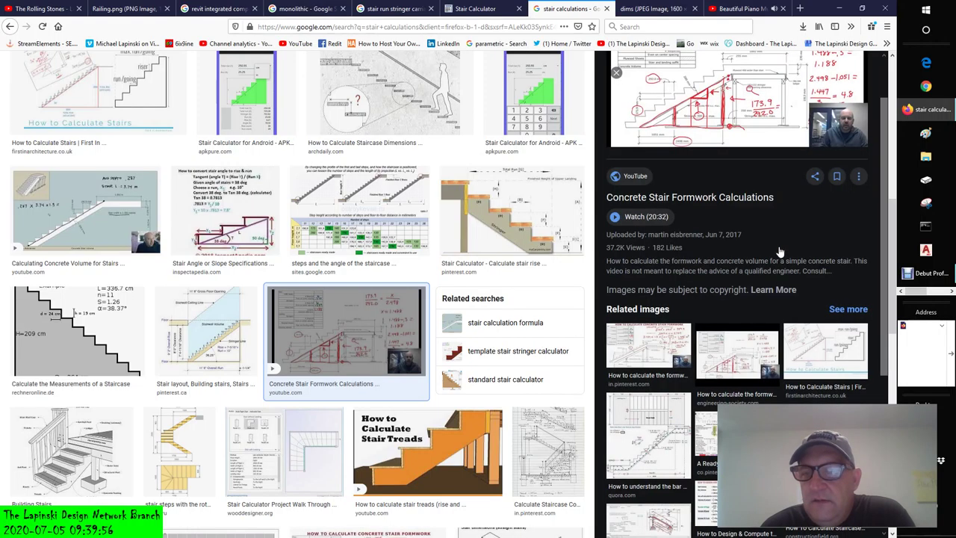
left_click(620, 351)
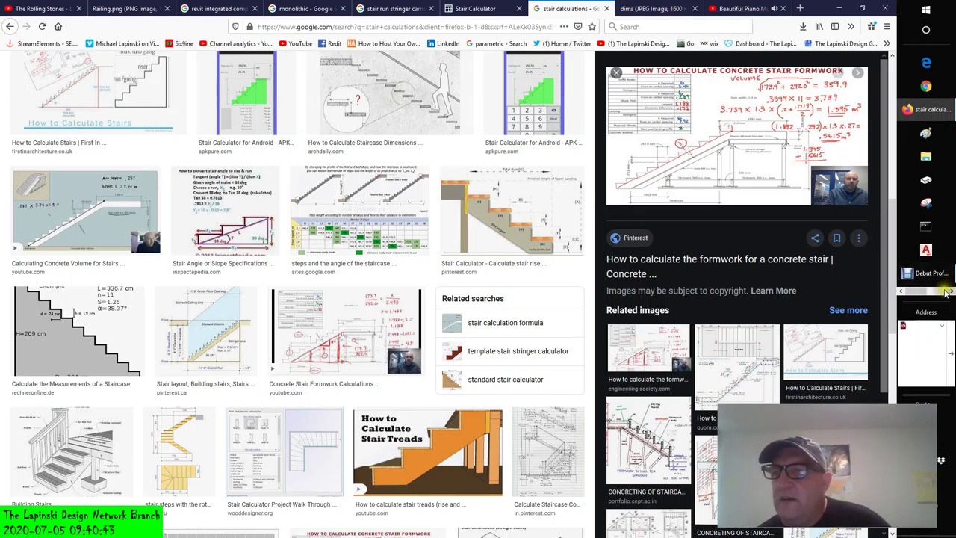
left_click(925, 86)
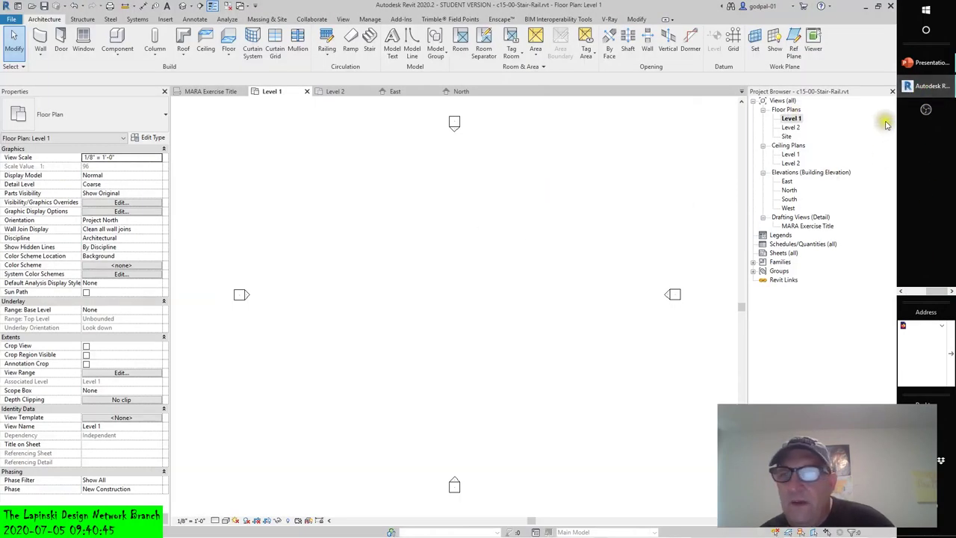
Draw one straight Assembled Stair run of 18 risers with 11" treads on Level 1
left_click(368, 38)
left_click(512, 312)
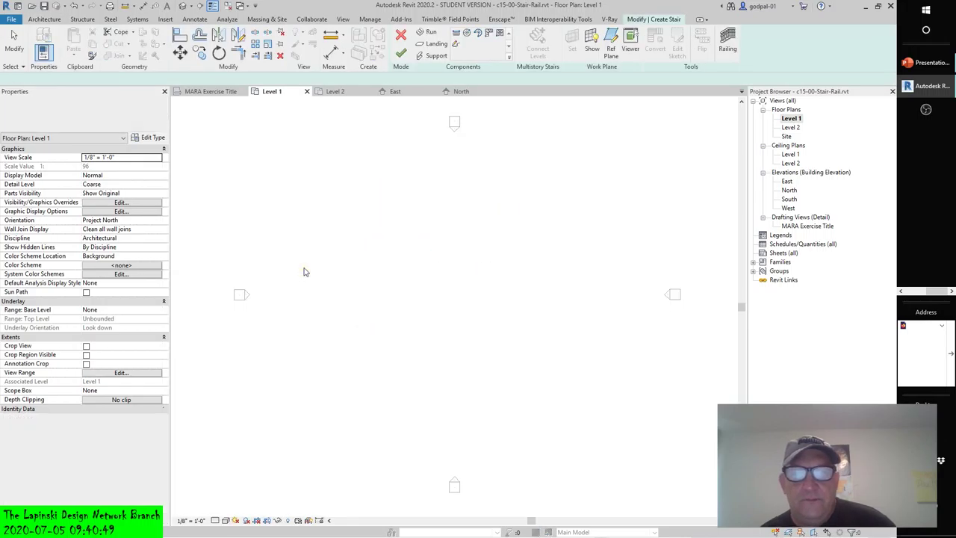
left_click(371, 288)
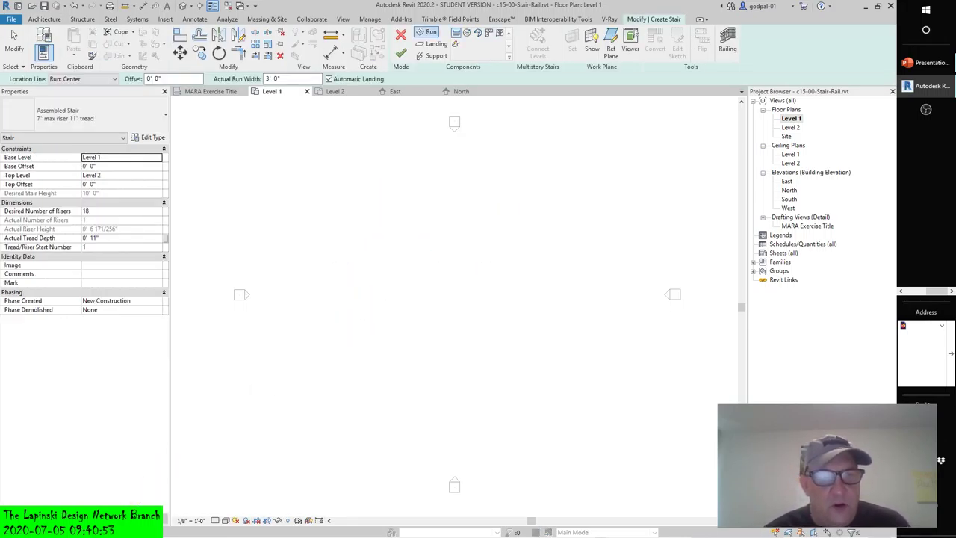
left_click(394, 281)
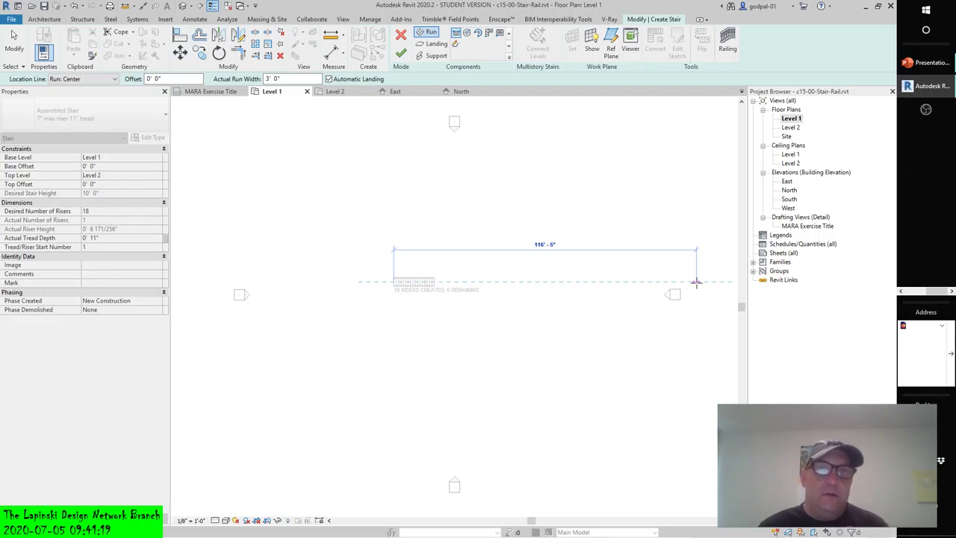
left_click(696, 282)
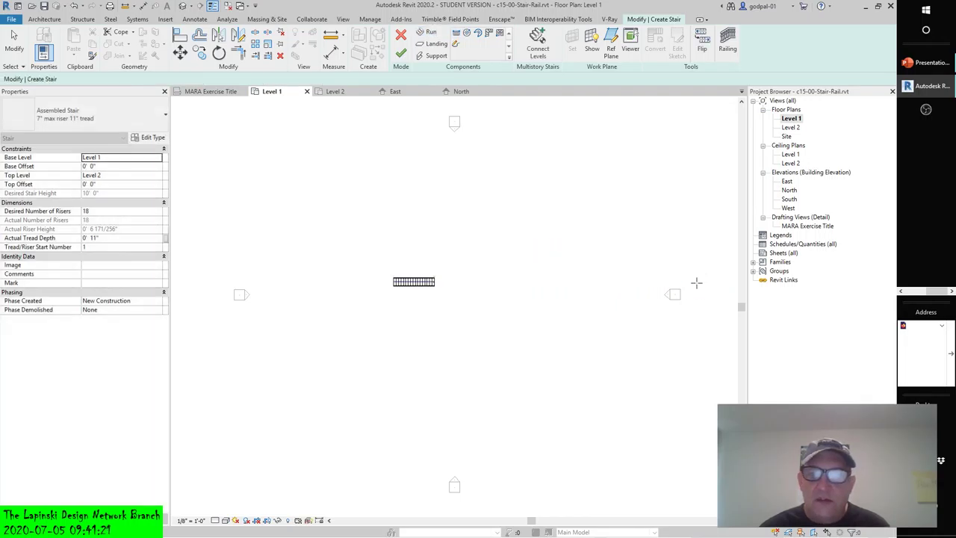
key("Escape")
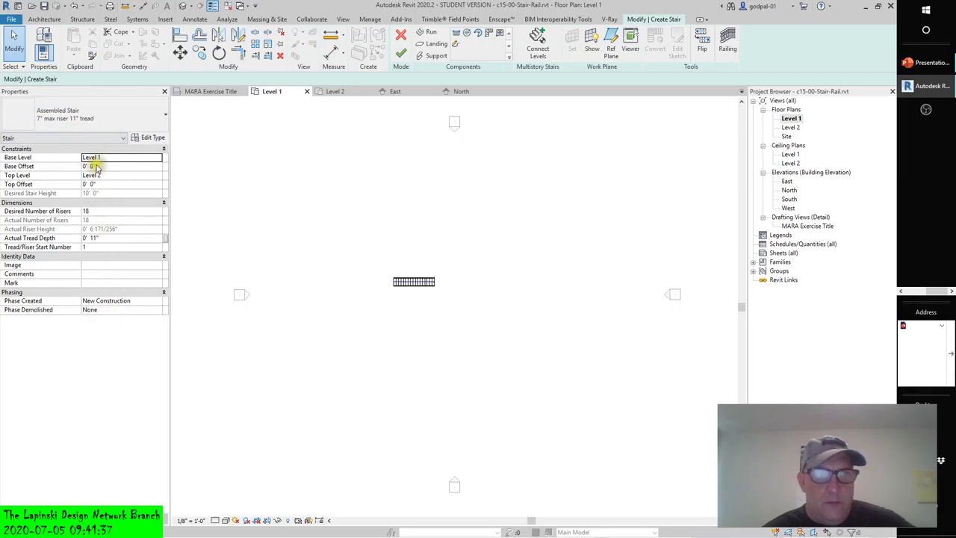
Select the stair run to show its 3' 0" wide Non-Monolithic Run properties
left_click(411, 288)
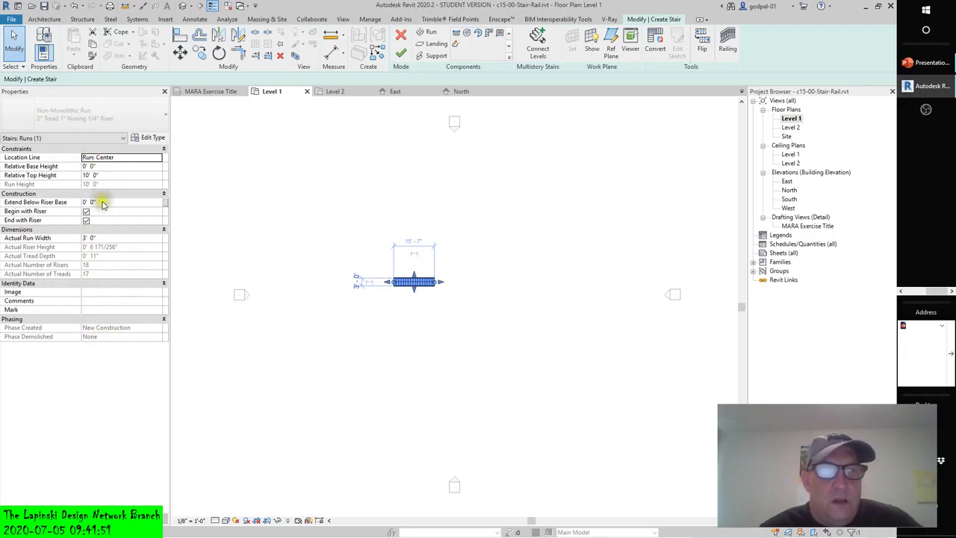
left_click(144, 138)
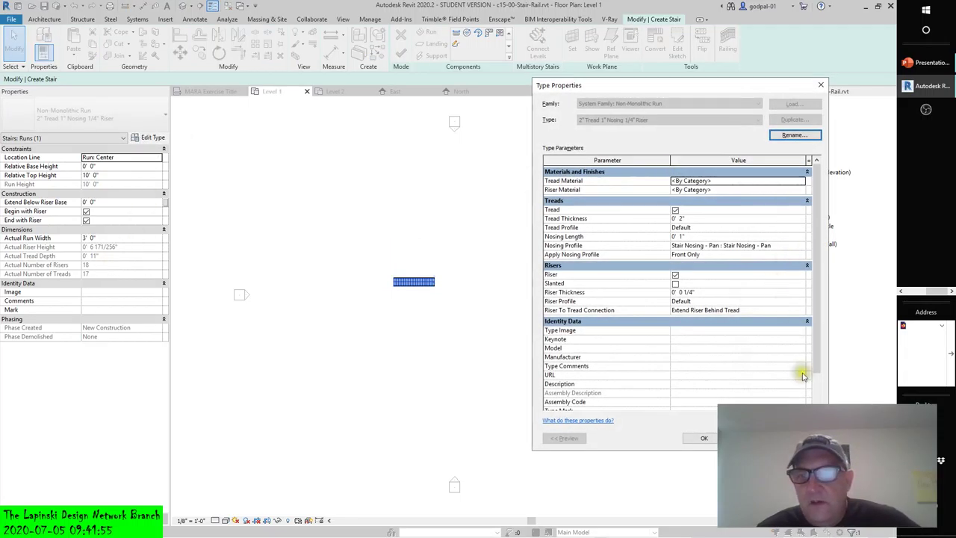
scroll(822, 318, "down", 2)
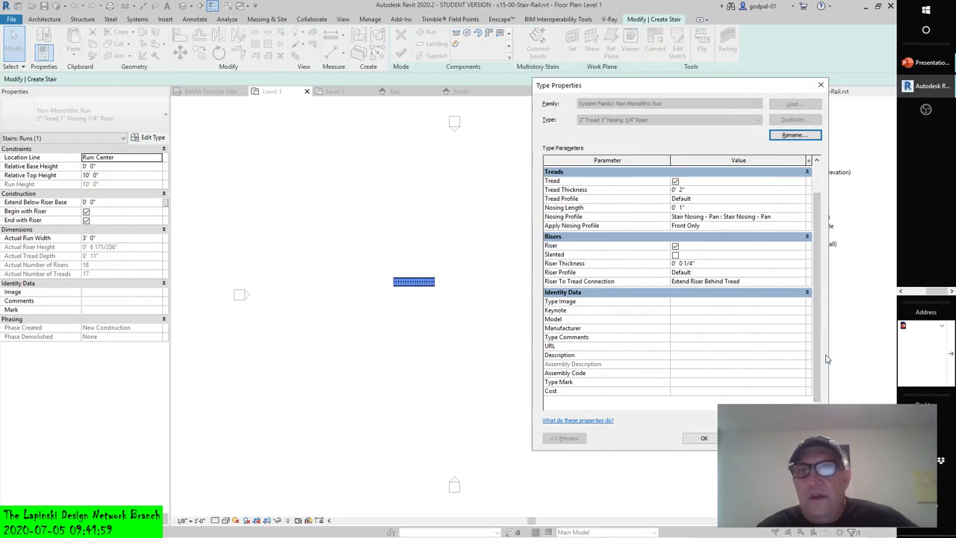
left_click_drag(682, 85, 633, 124)
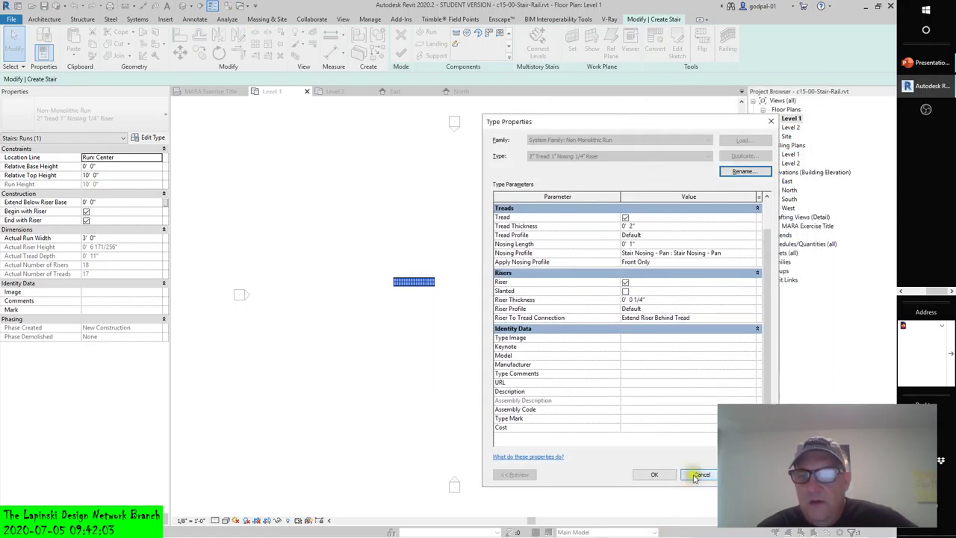
left_click(627, 317)
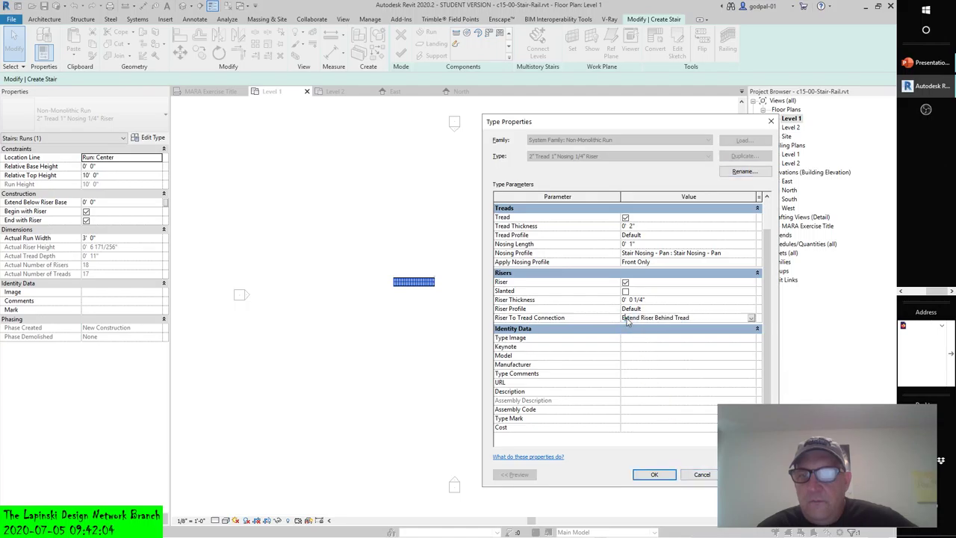
left_click(750, 319)
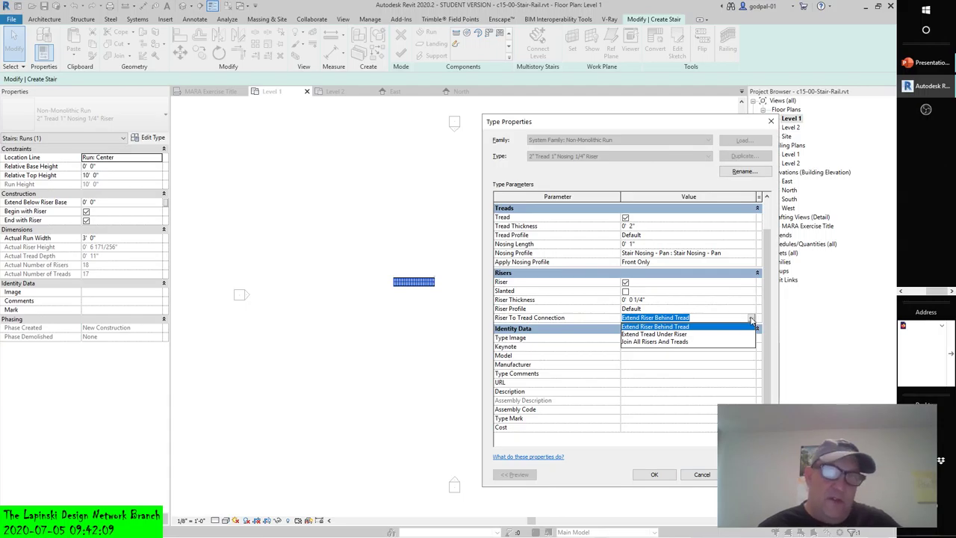
left_click(702, 474)
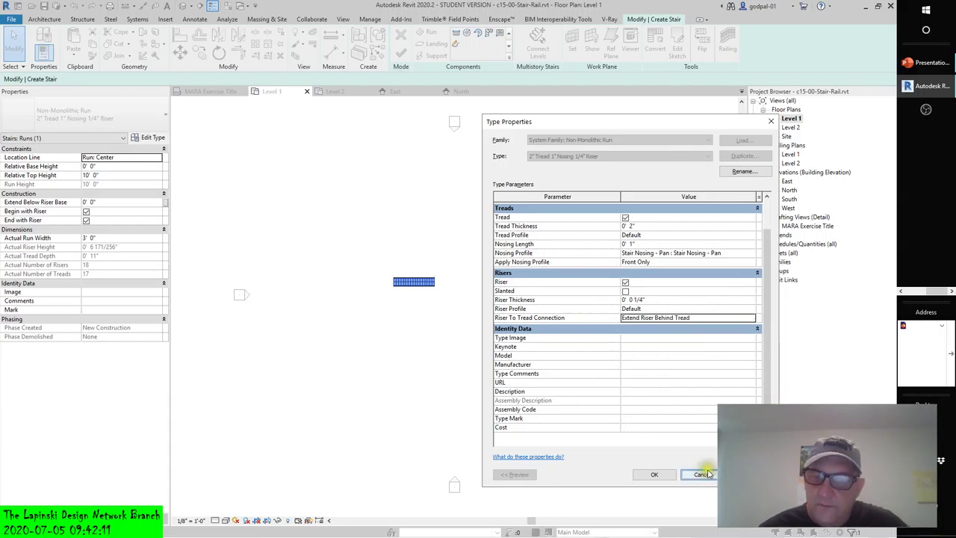
left_click(702, 475)
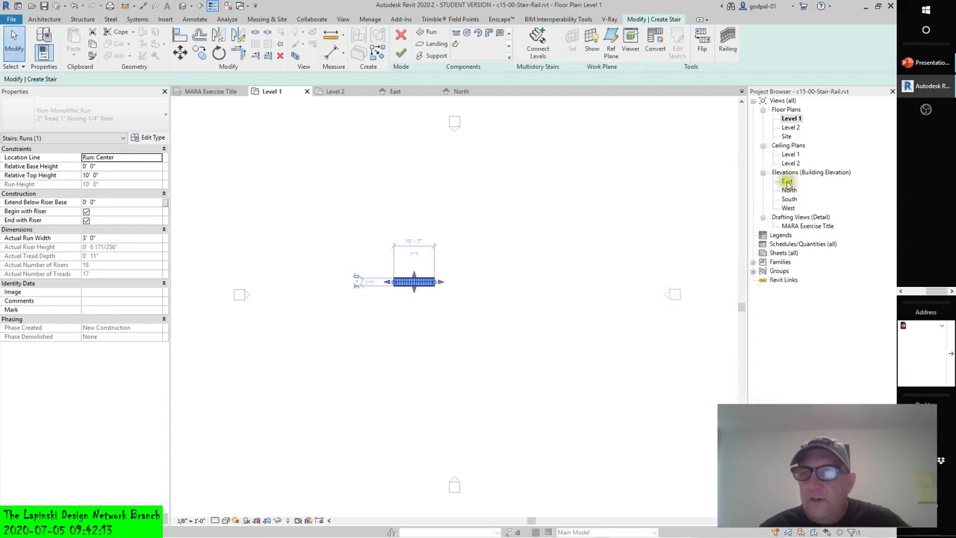
double_click(788, 200)
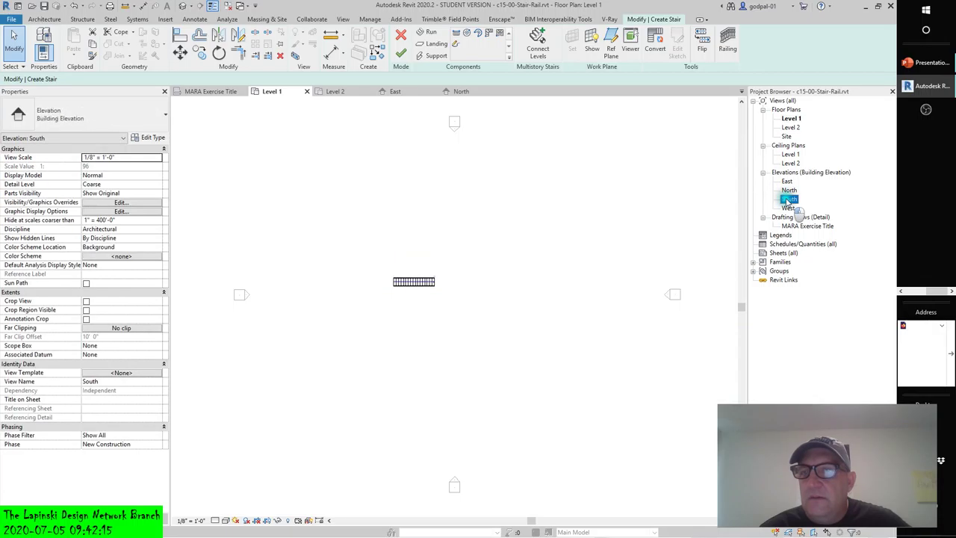
left_click(309, 380)
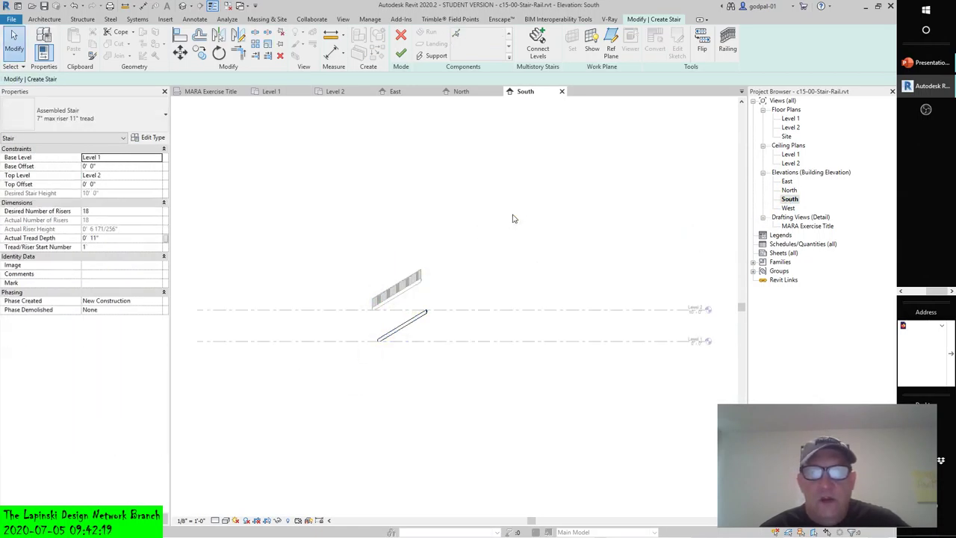
left_click(401, 54)
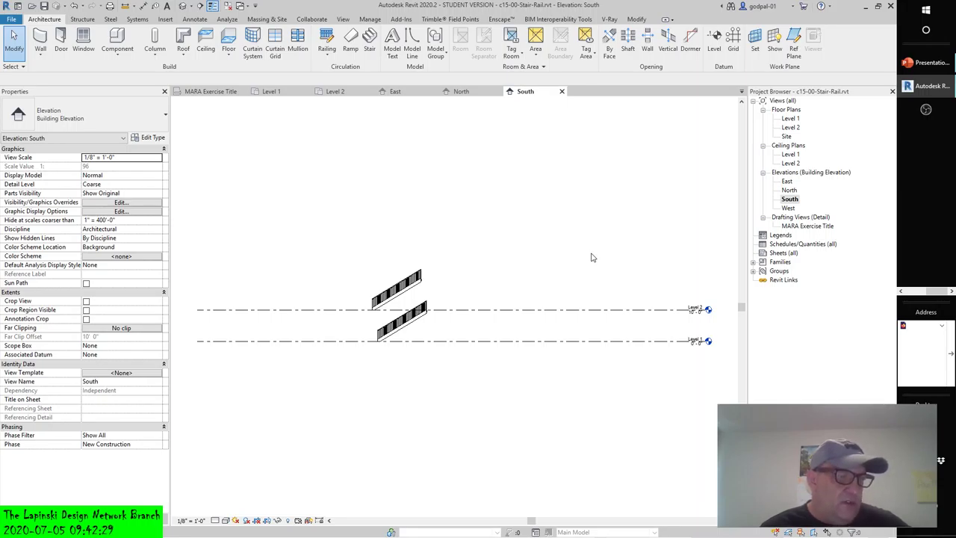
left_click(422, 283)
left_click(374, 288)
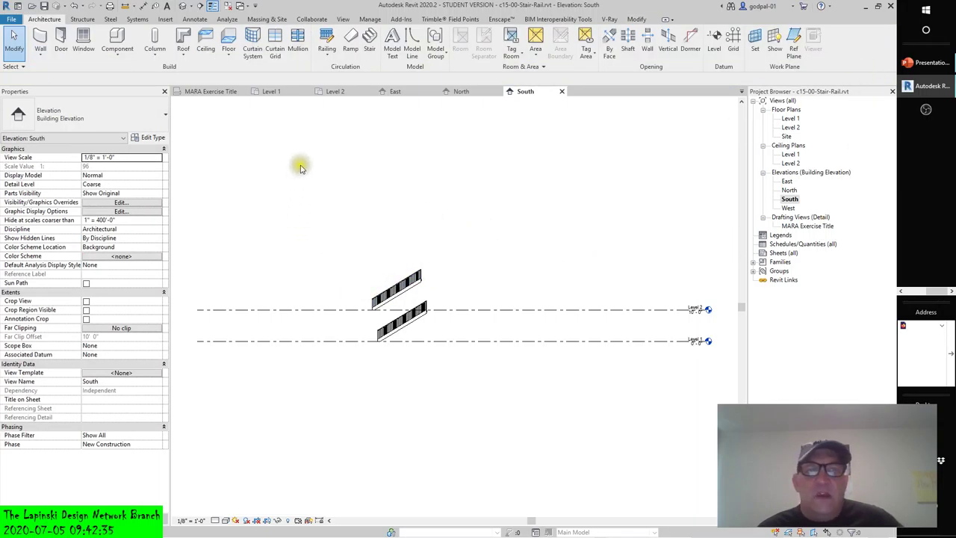
Close all views except the South elevation, open the Level 1 plan, and tile both views with WT
left_click(342, 20)
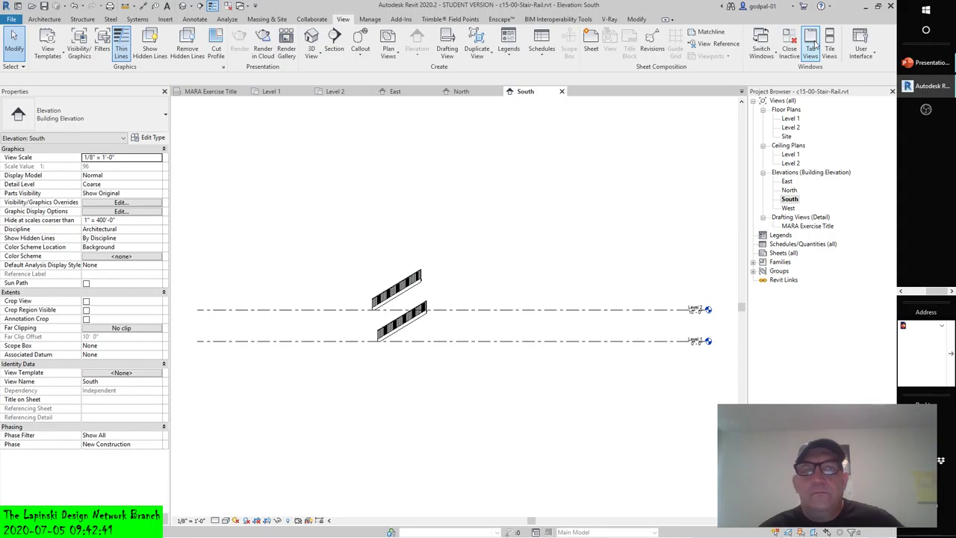
left_click(791, 46)
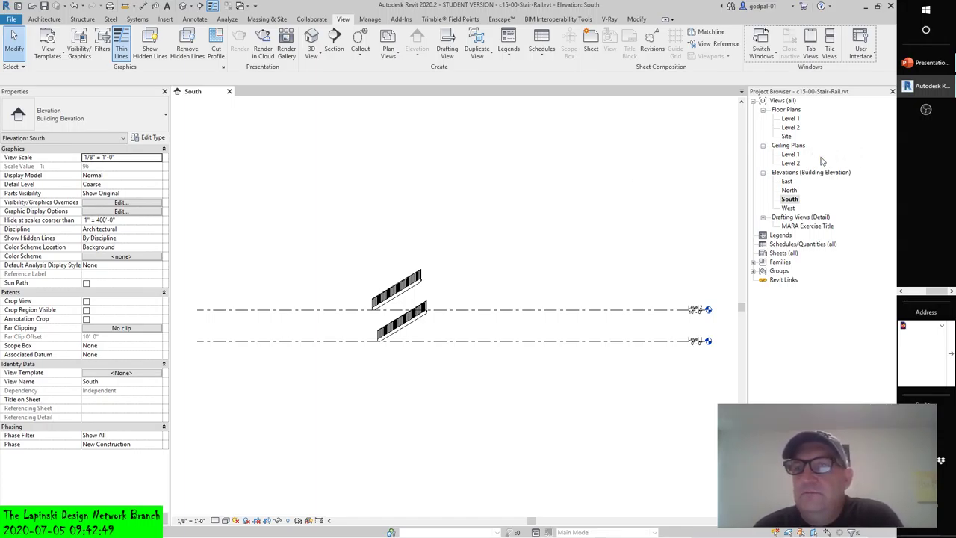
double_click(789, 120)
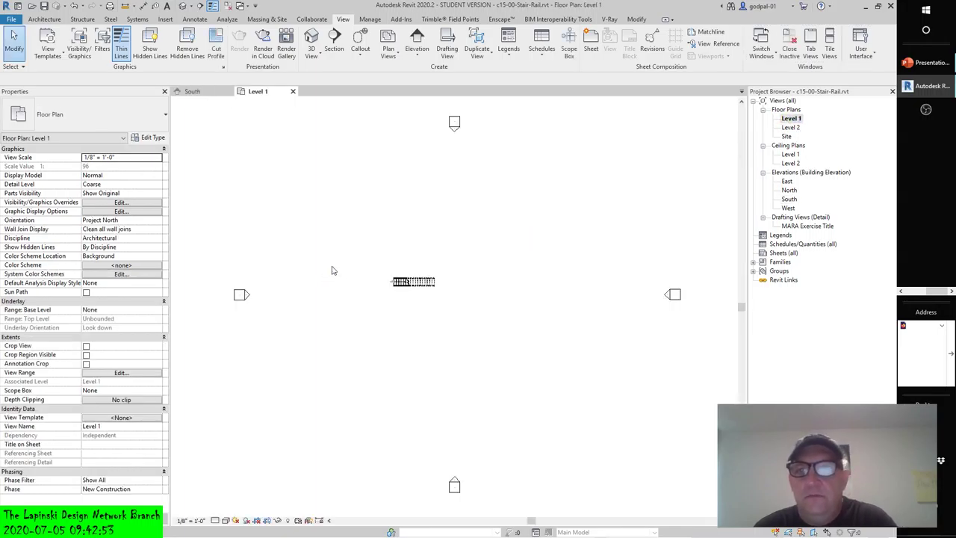
key("w")
key("t")
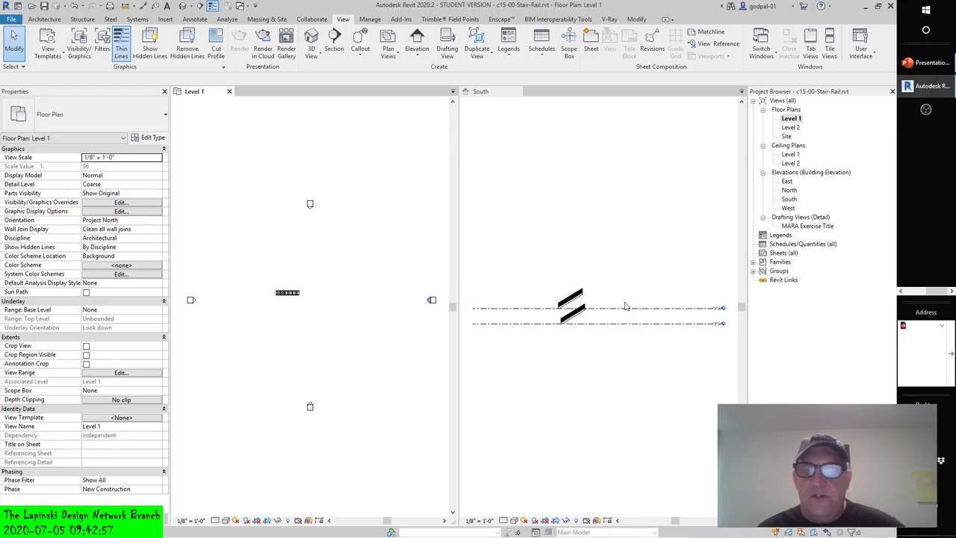
Zoom in and select both railings in the Level 1 plan, then clear the selection
scroll(579, 309, "up", 5)
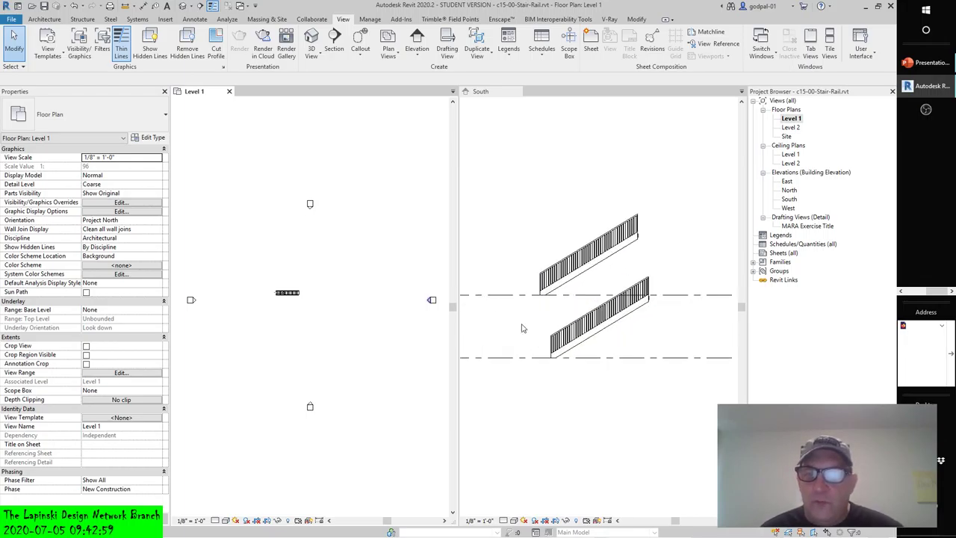
left_click(363, 327)
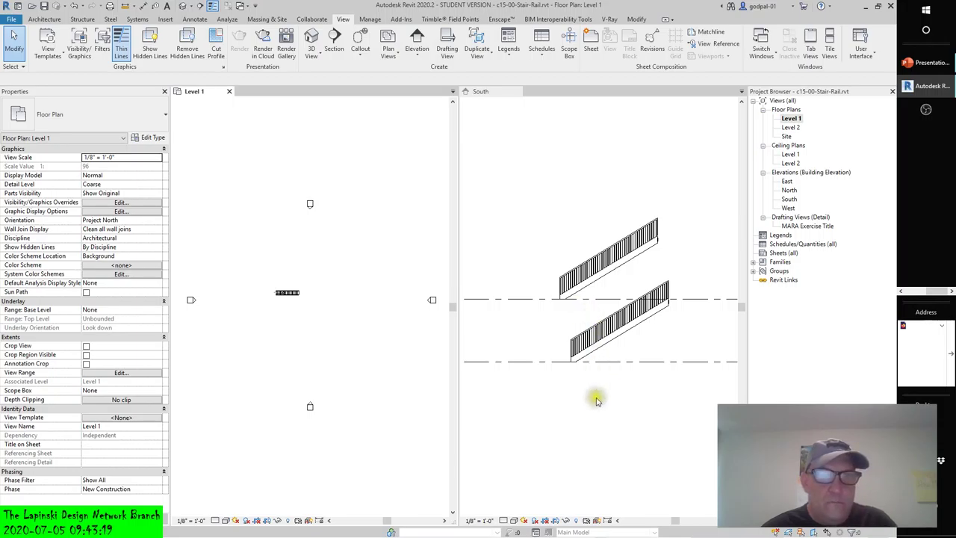
left_click(290, 291)
left_click(327, 325)
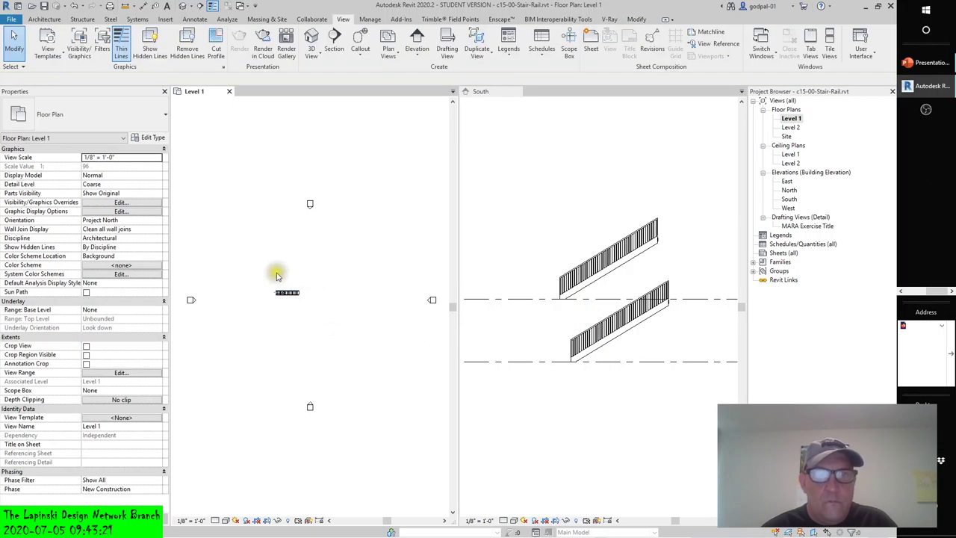
left_click_drag(268, 276, 321, 324)
left_click(354, 317)
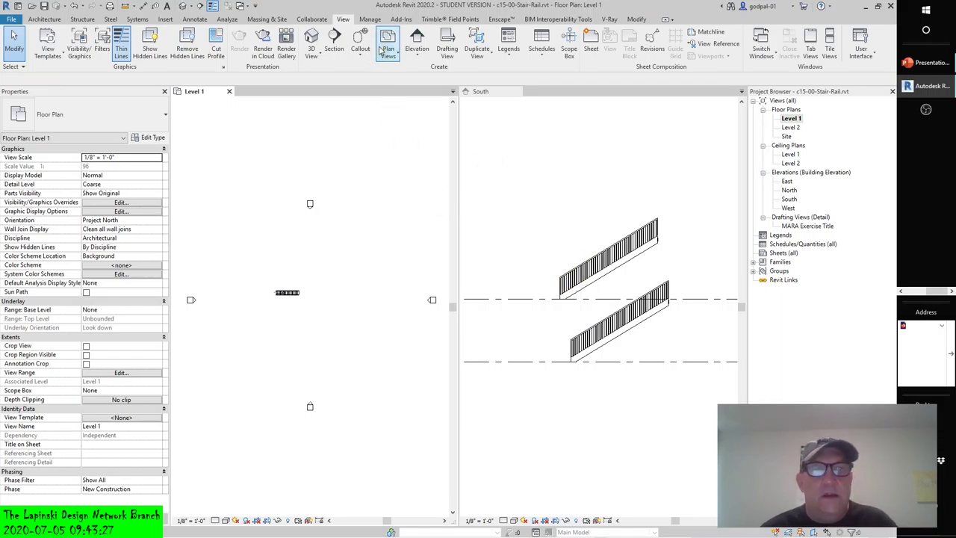
left_click(44, 19)
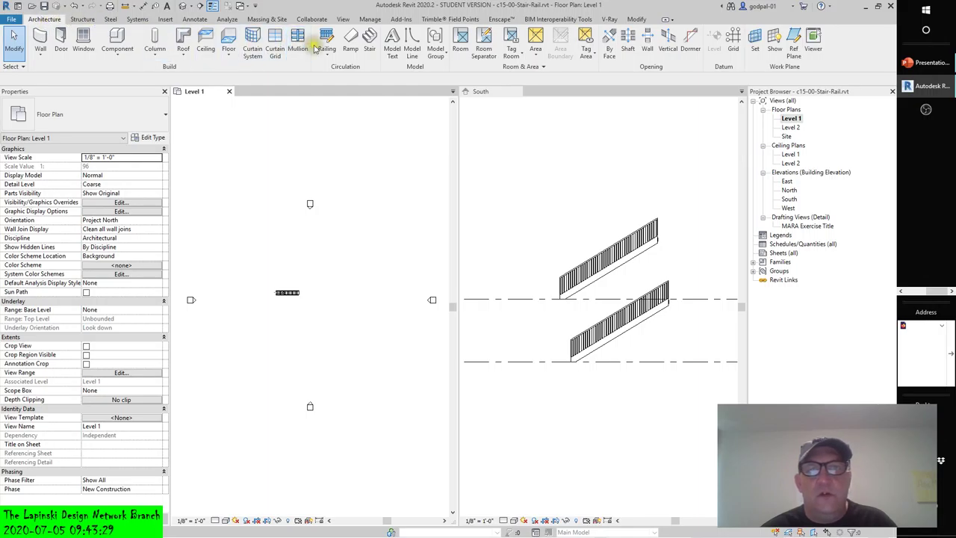
left_click(369, 41)
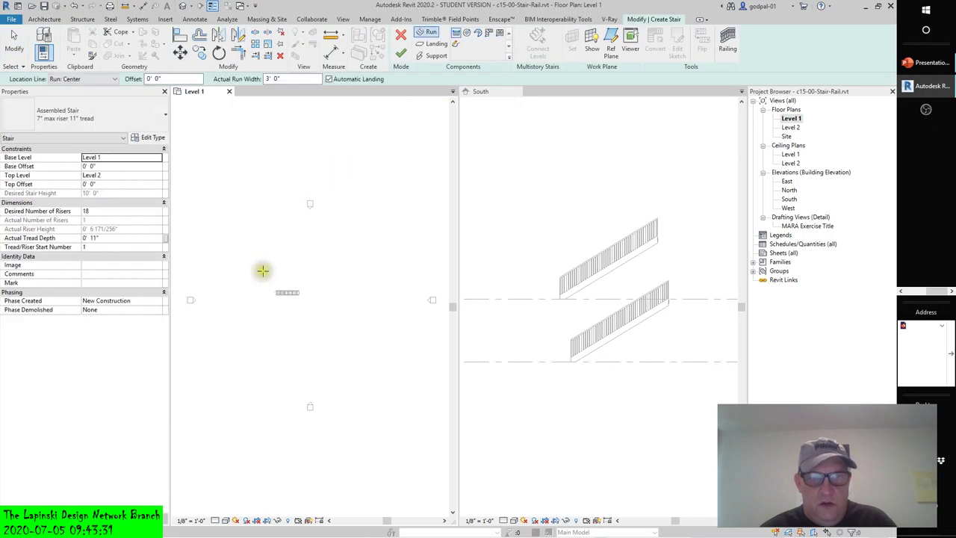
left_click(265, 260)
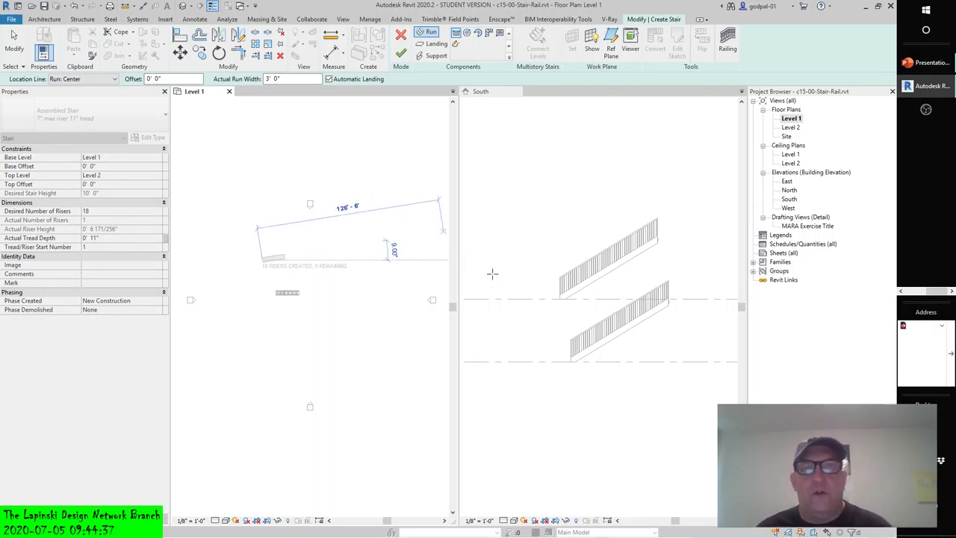
key("Escape")
left_click(400, 36)
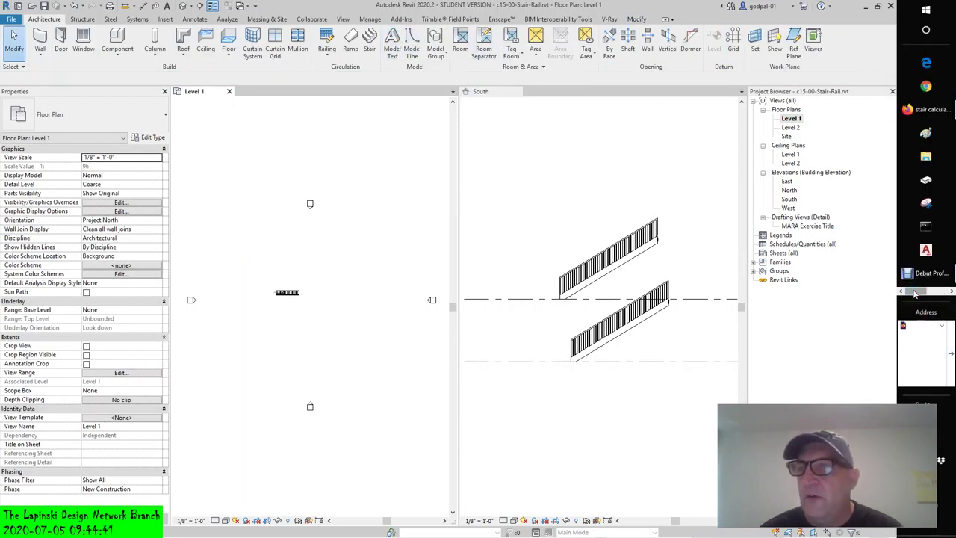
In Firefox, flip through the stair stringer, baluster placement, railing component and glass spiral stair tabs
left_click(922, 109)
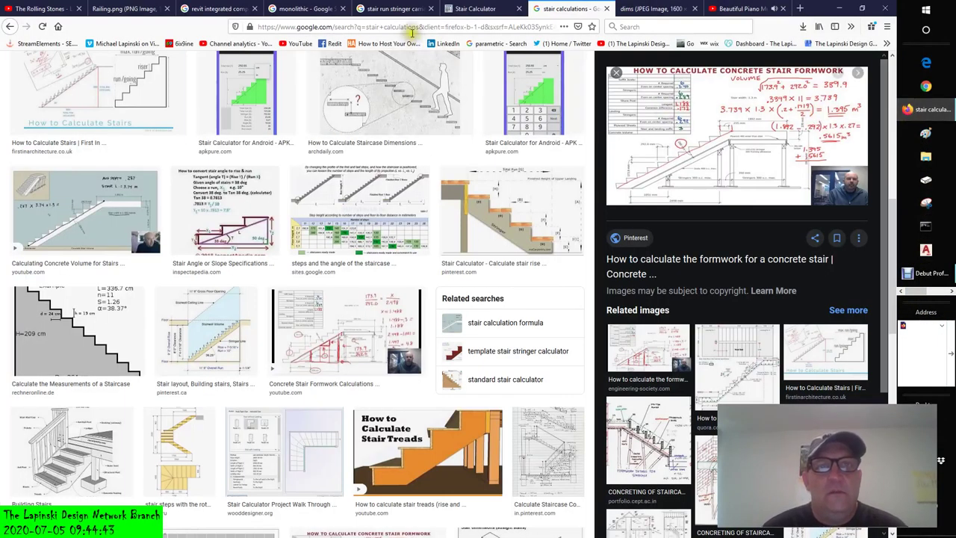
left_click(398, 9)
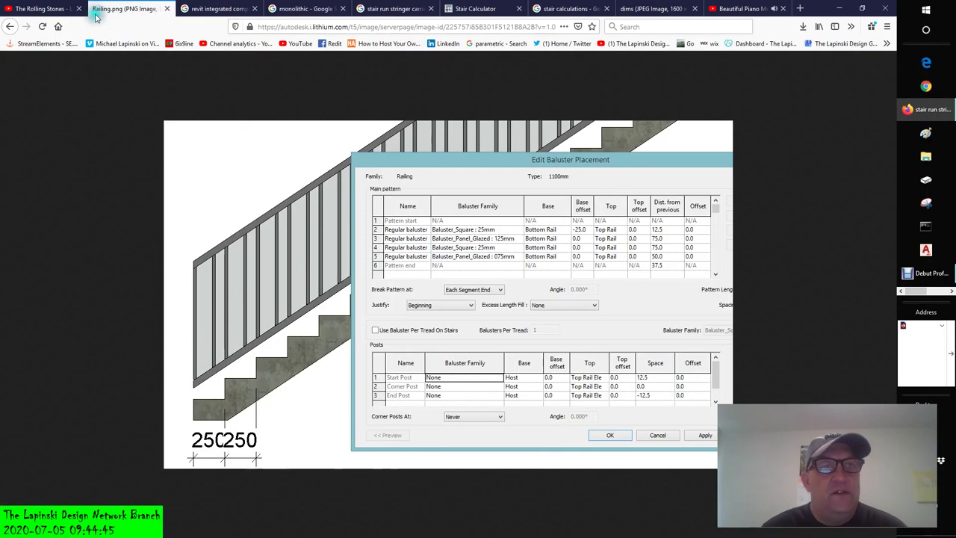
left_click(97, 11)
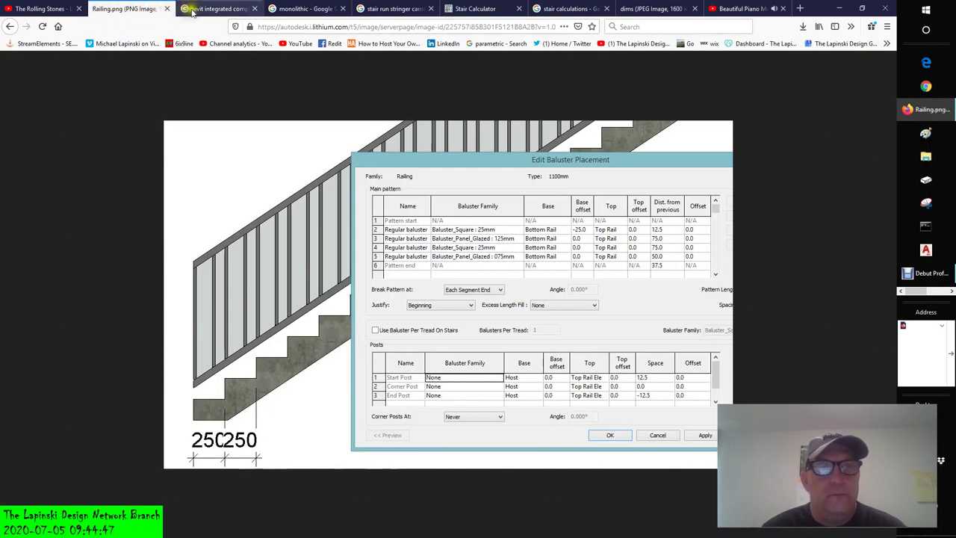
left_click(217, 9)
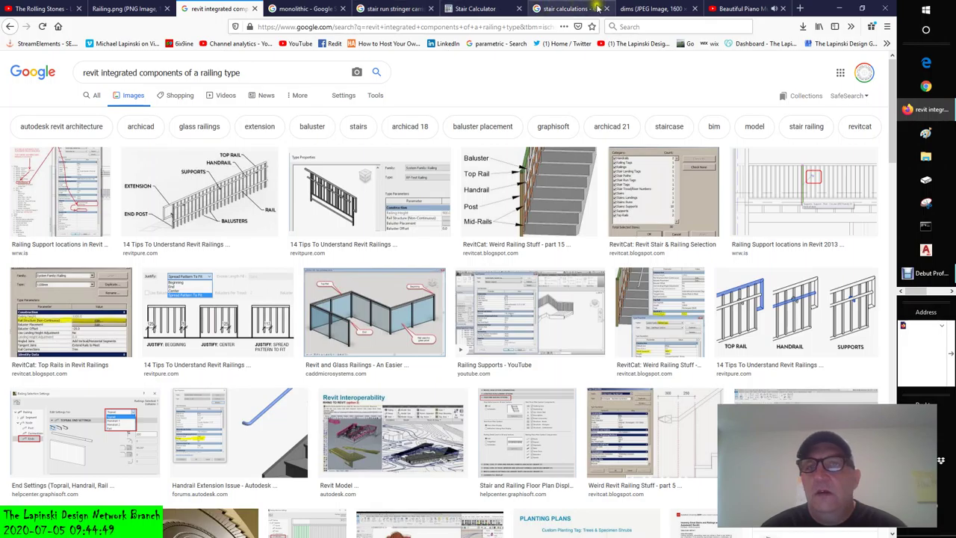
left_click(642, 9)
Check the stair calculations and Stair Calculator tabs, then open the stair anatomy image by itself
left_click(570, 9)
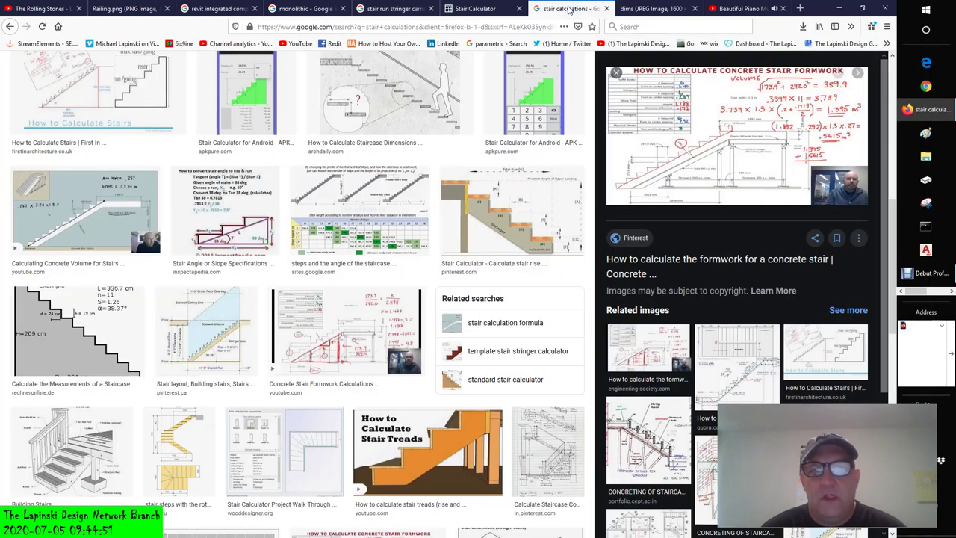
left_click(487, 10)
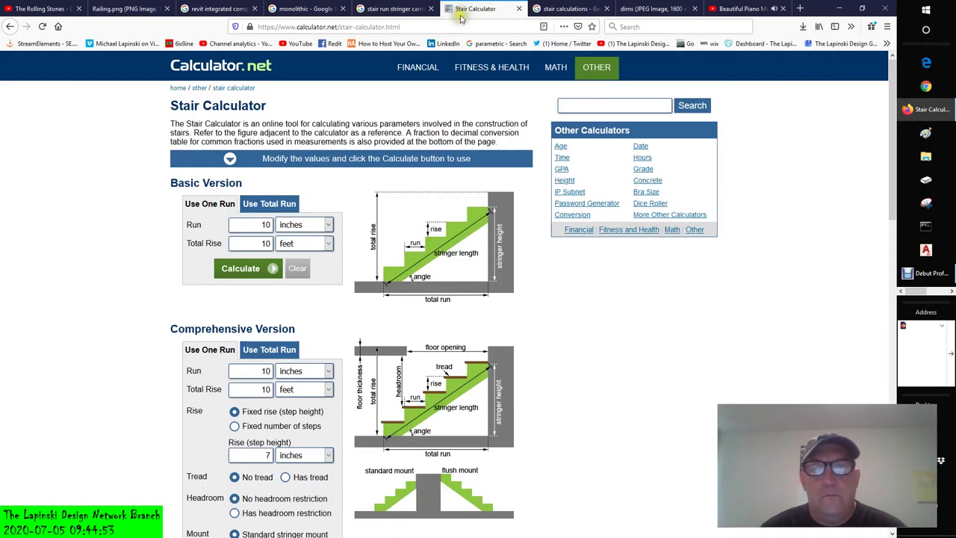
left_click(394, 9)
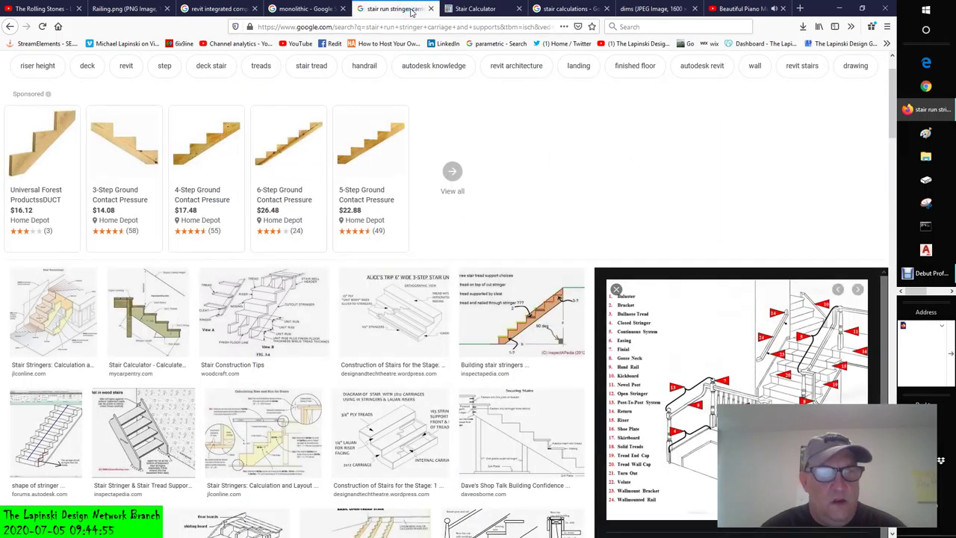
right_click(703, 357)
left_click(732, 248)
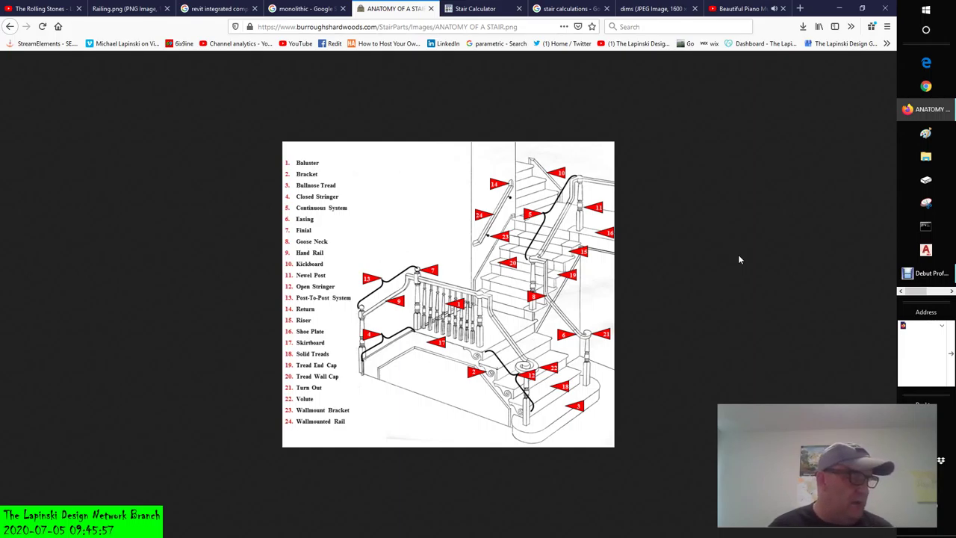
Start a new stair in Revit and review the Assembled Stair family and types in Type Properties
left_click(941, 290)
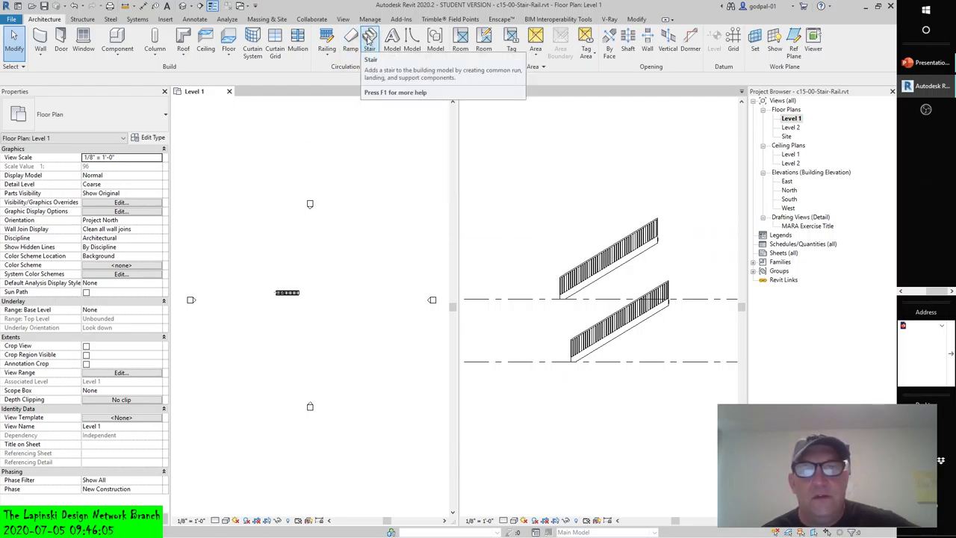
left_click(370, 43)
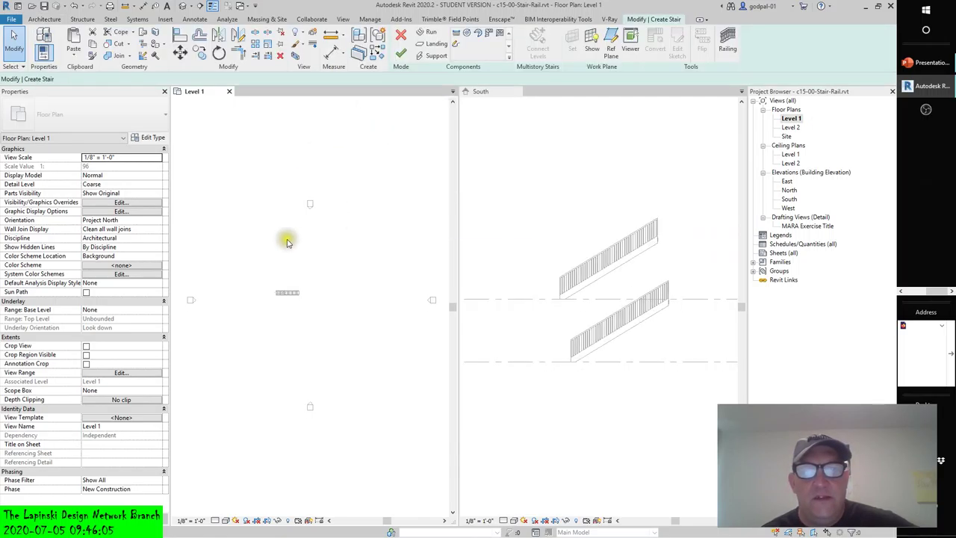
left_click(149, 137)
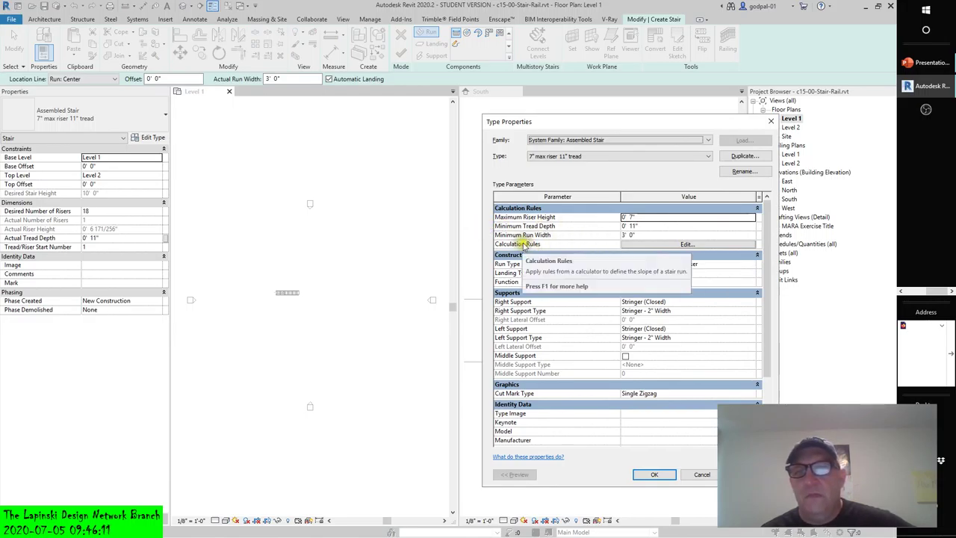
left_click(577, 140)
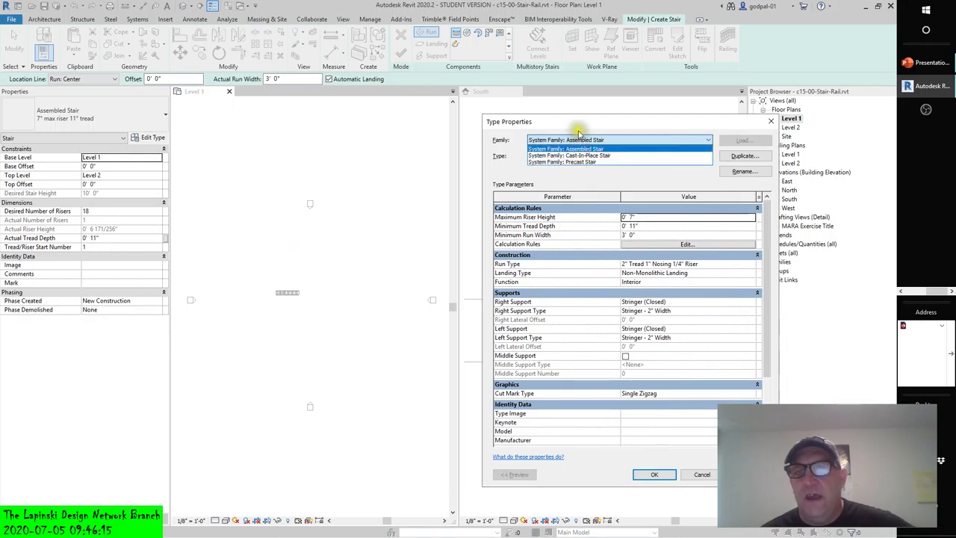
left_click(575, 135)
left_click(568, 156)
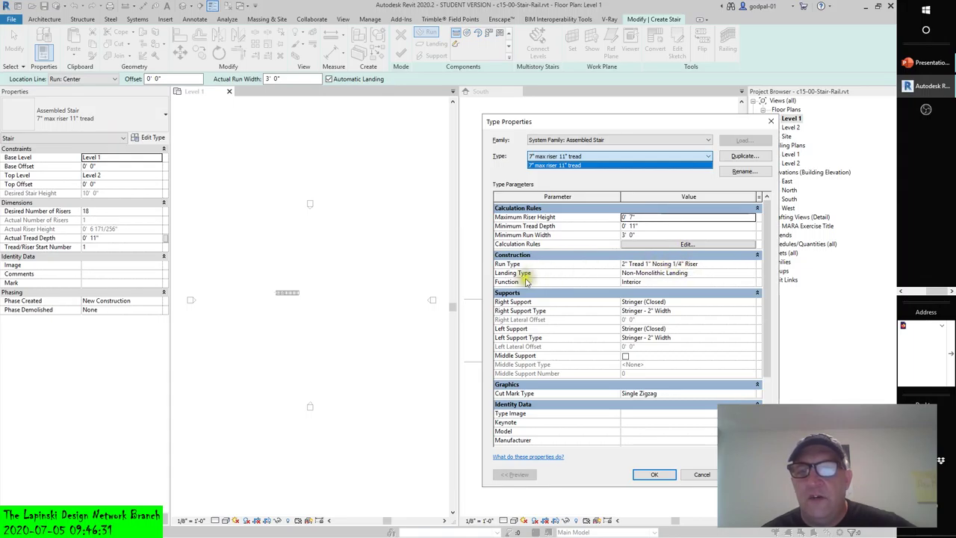
left_click(640, 282)
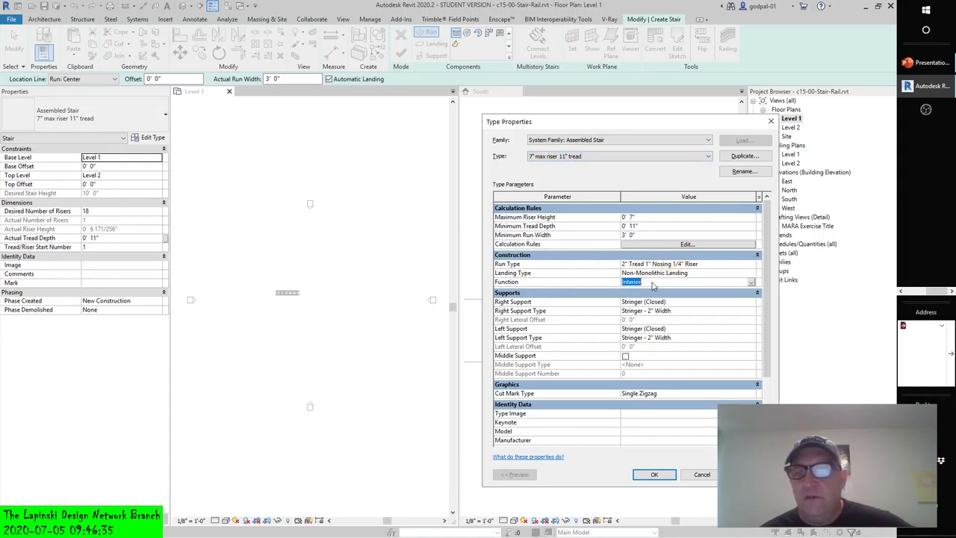
Keep the stair Function as Interior and open the Calculation Rules Stair Calculator
left_click(751, 281)
left_click(694, 282)
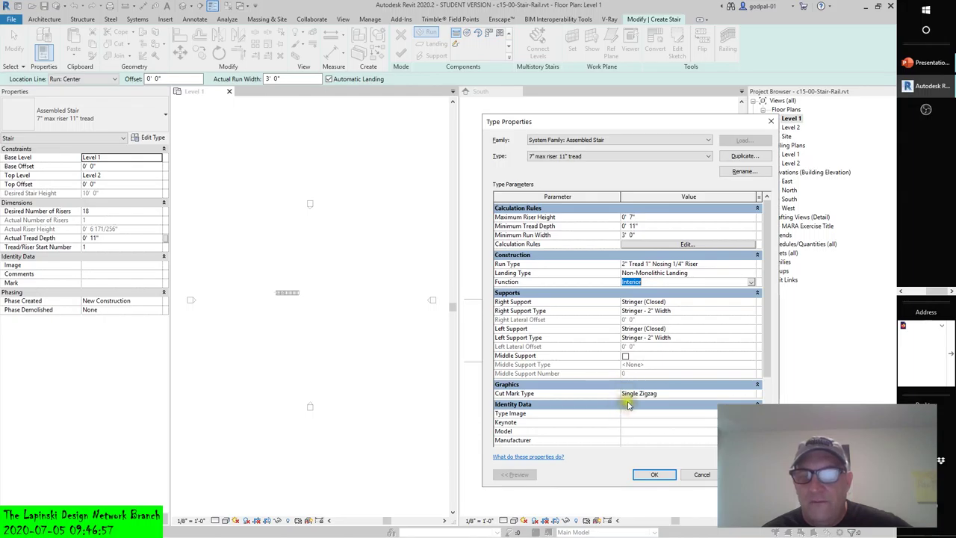
scroll(630, 398, "down", 1)
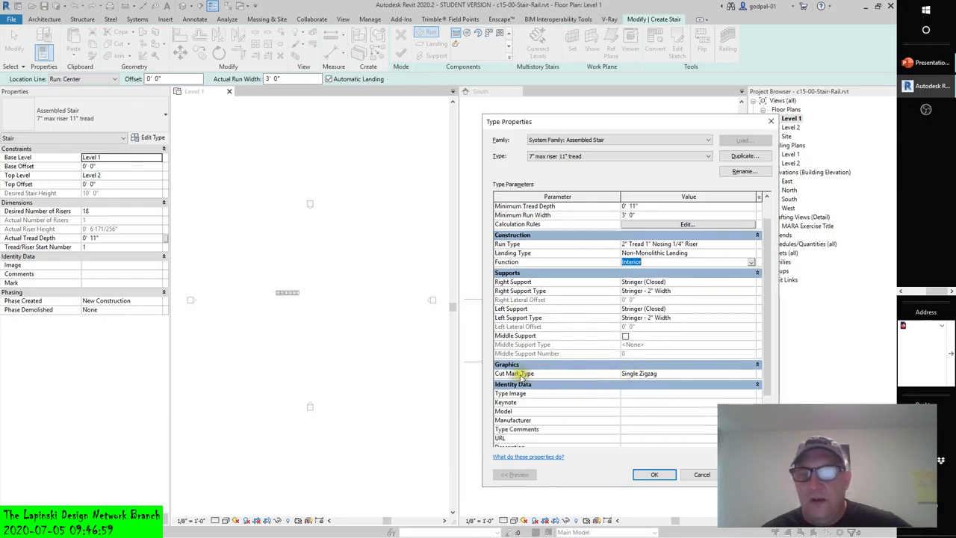
scroll(519, 401, "down", 1)
scroll(518, 396, "down", 1)
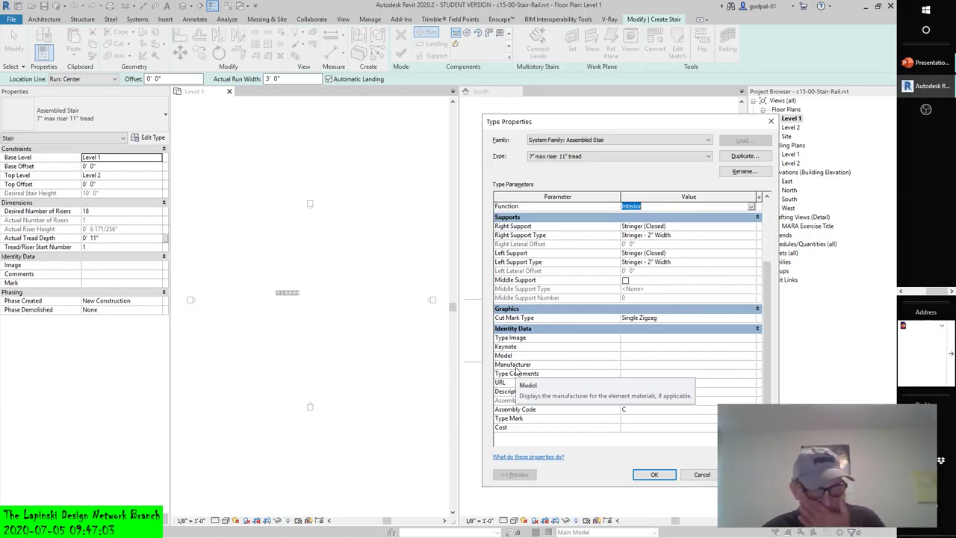
scroll(622, 339, "up", 3)
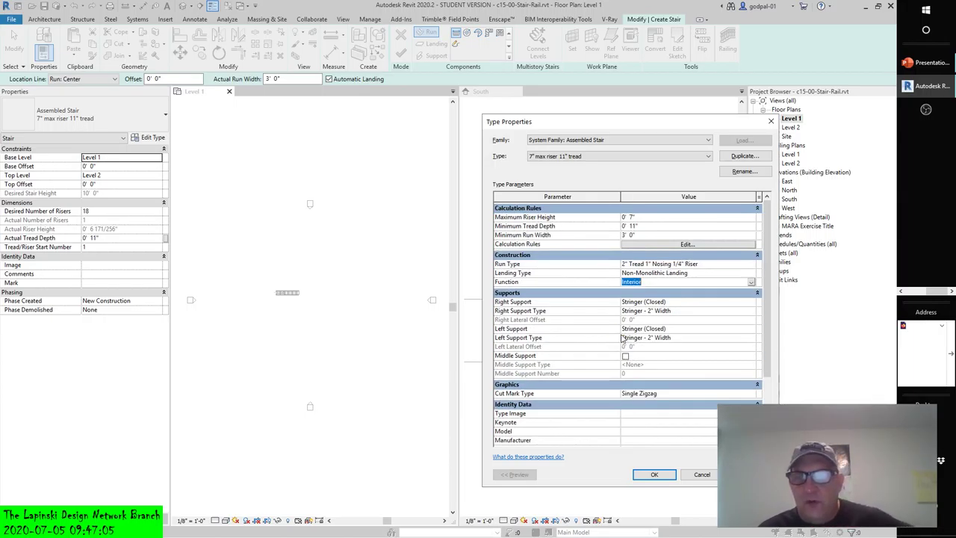
left_click(664, 245)
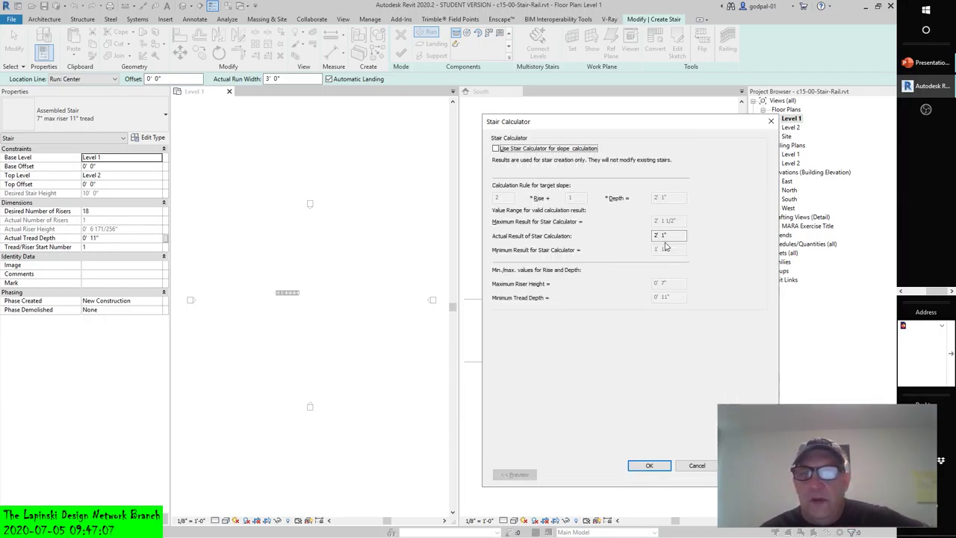
Move the Stair Calculator aside, tick Use Stair Calculator for slope calculation, then cancel without changes
left_click_drag(585, 125, 388, 123)
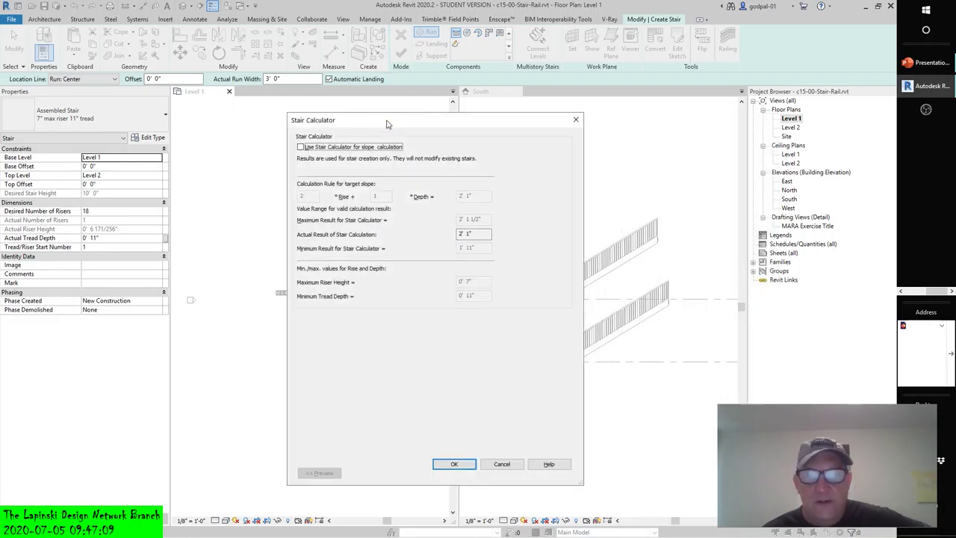
left_click(301, 147)
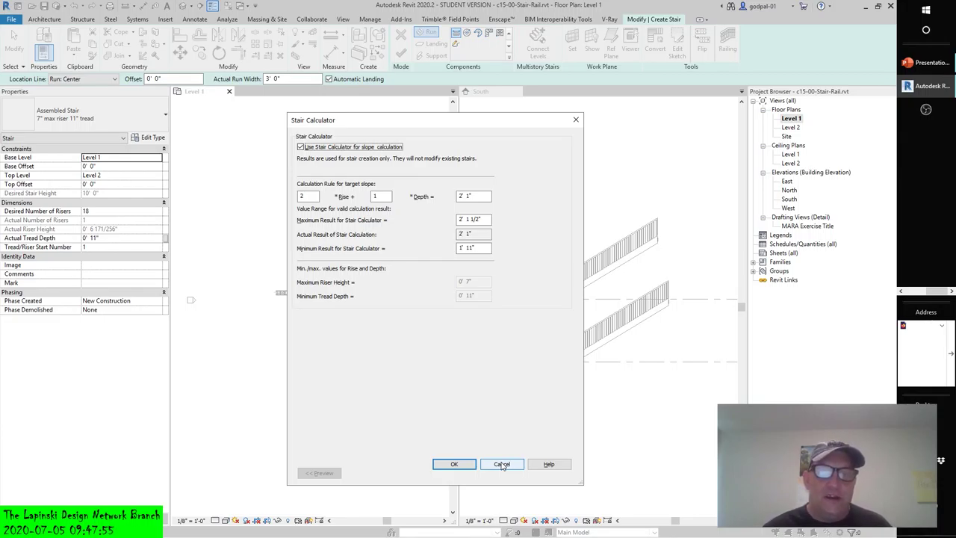
left_click(502, 465)
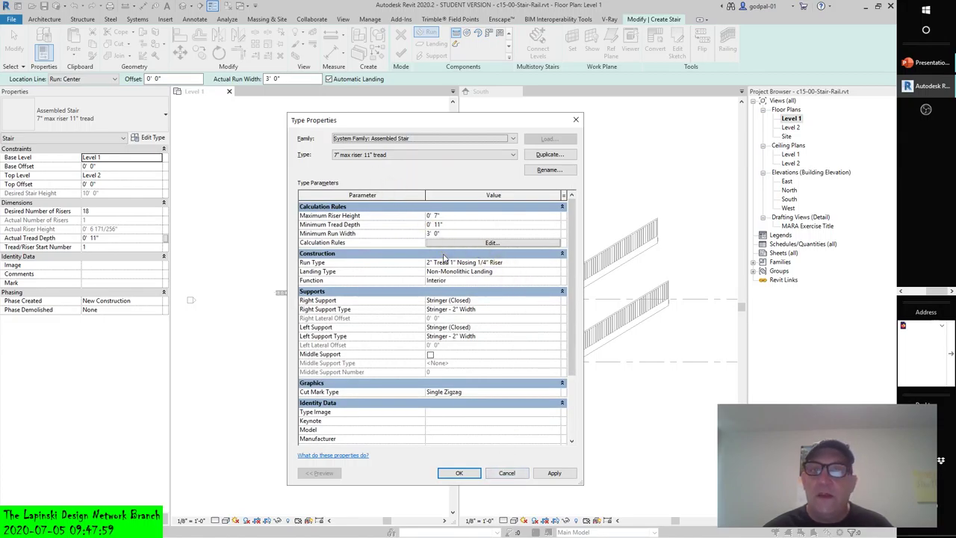
Cancel Type Properties, keep the Location Line at Run: Center, and bring up File Explorer
left_click(506, 473)
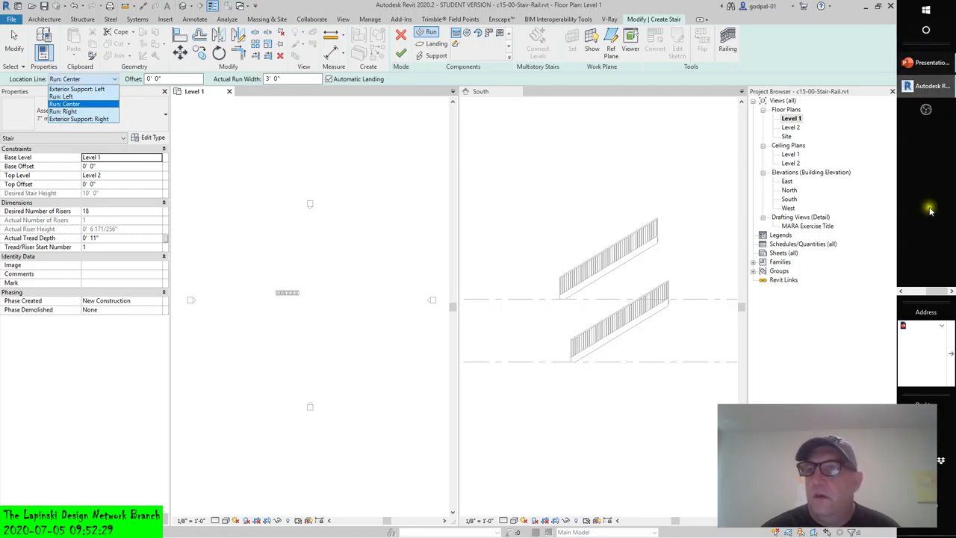
key("Escape")
left_click(926, 156)
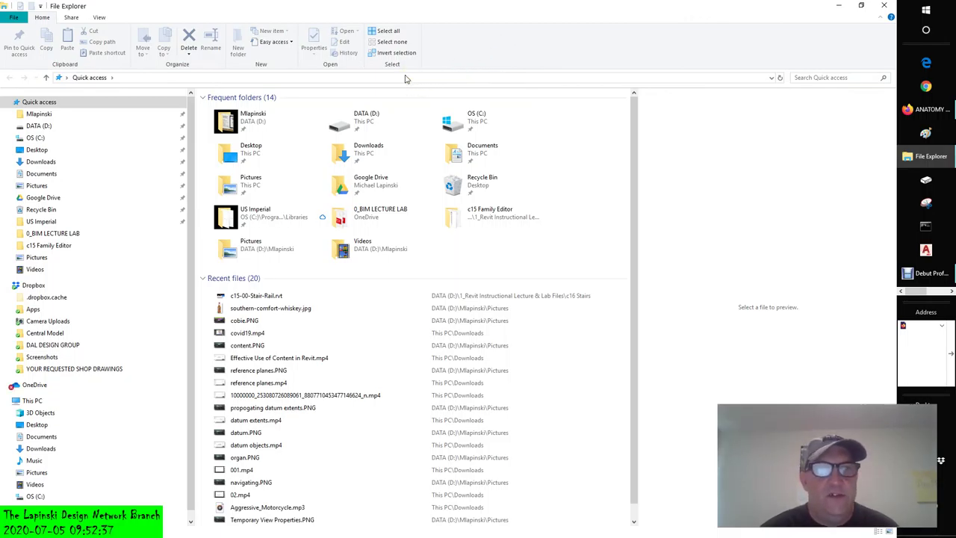
Browse C: > ProgramData > Autodesk > RVT 2020 and select its Libraries folder
left_click(39, 139)
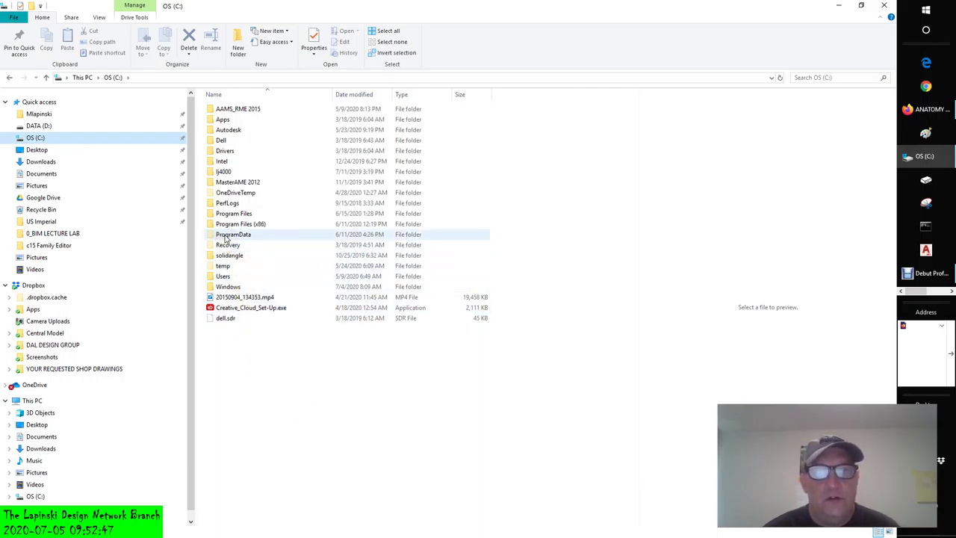
double_click(228, 235)
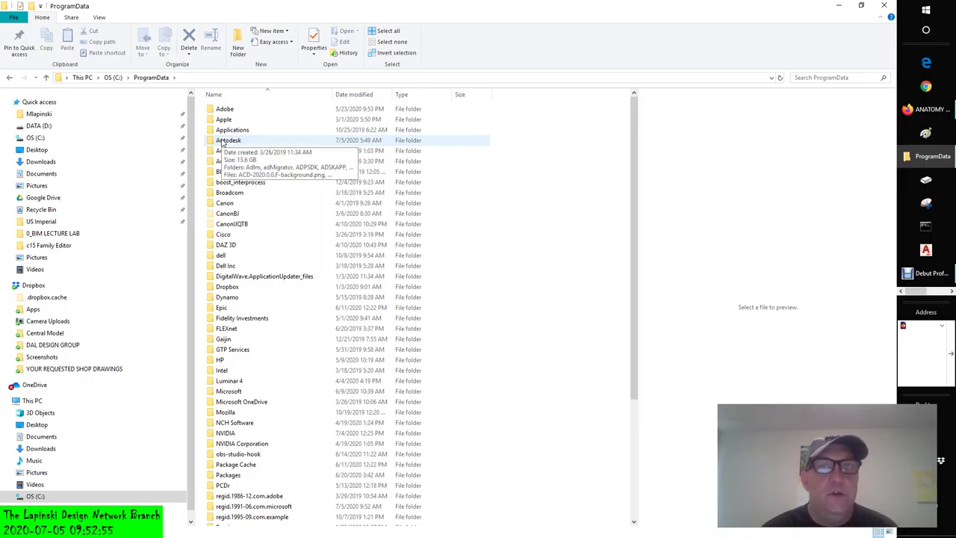
double_click(221, 143)
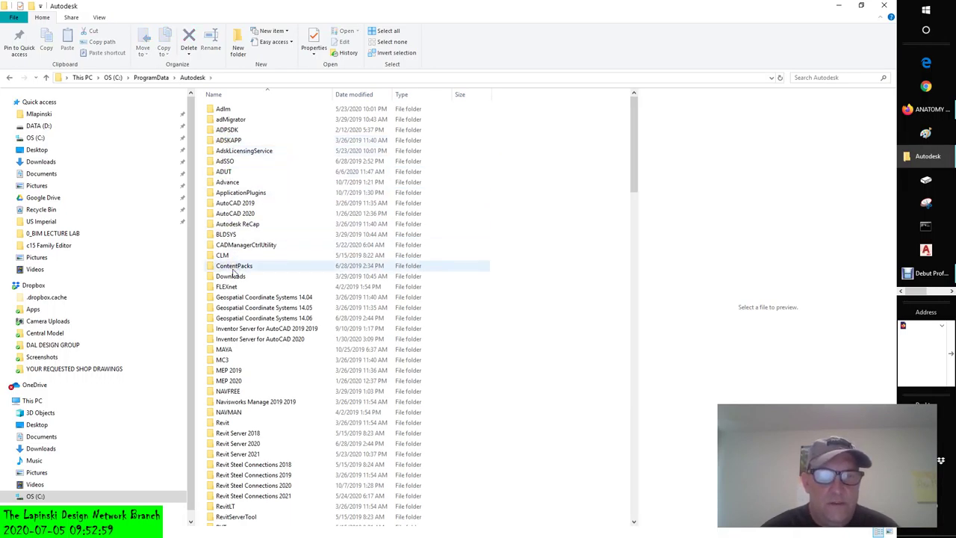
scroll(234, 269, "down", 2)
scroll(233, 273, "down", 2)
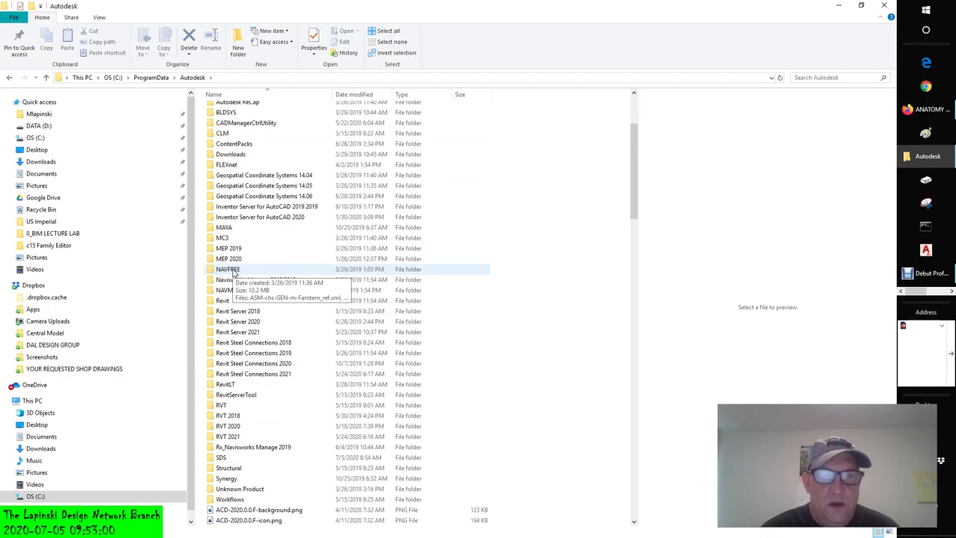
double_click(228, 426)
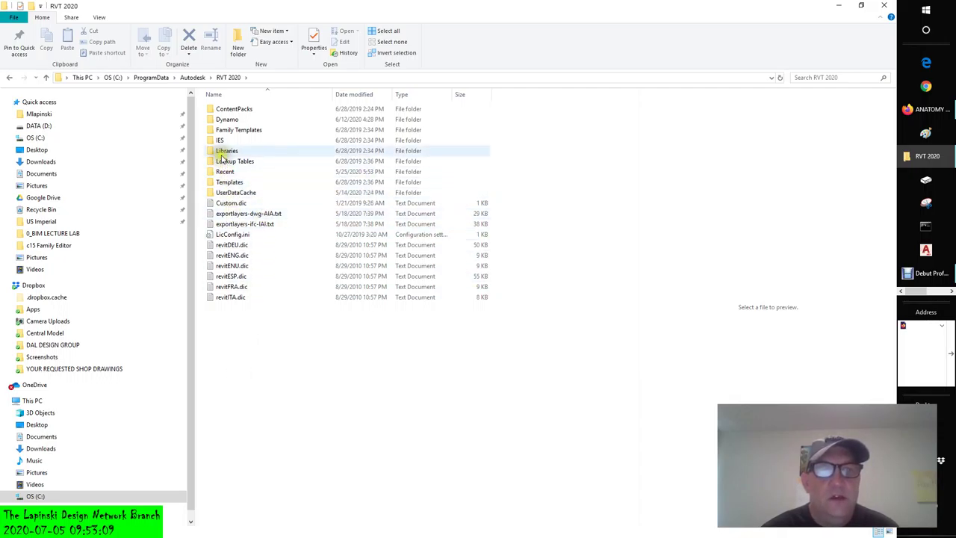
left_click(222, 152)
Open Libraries > US Imperial and browse the Railings Balusters, Supports and Terminations folders
double_click(222, 152)
double_click(224, 119)
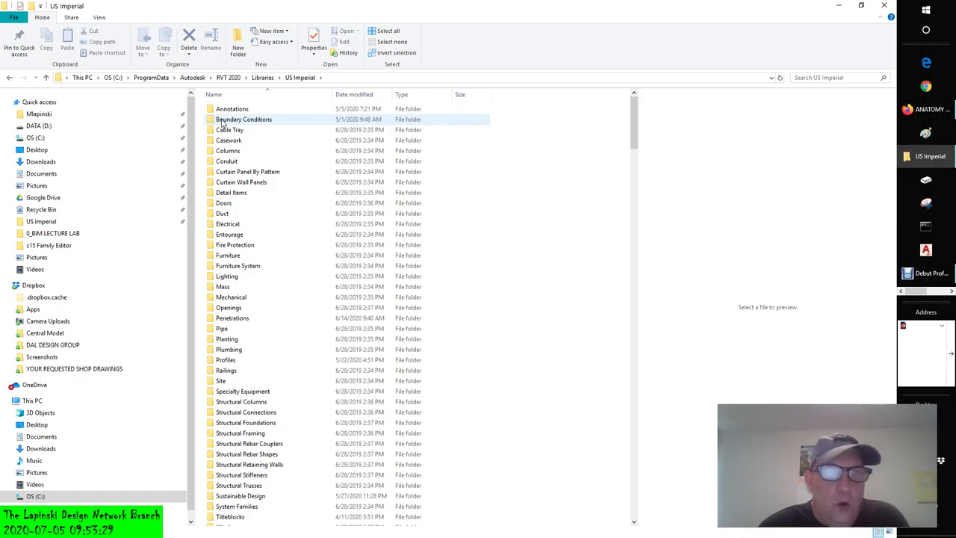
double_click(225, 370)
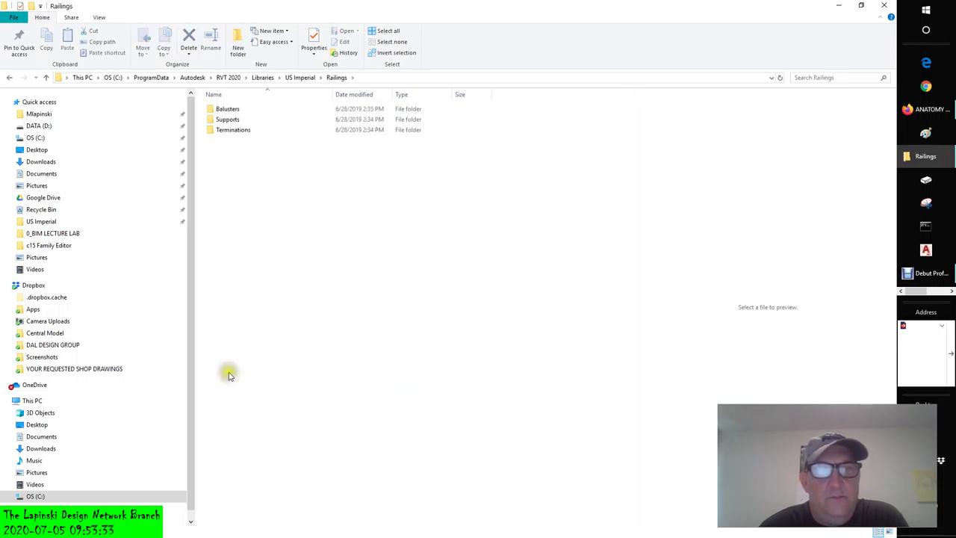
double_click(223, 112)
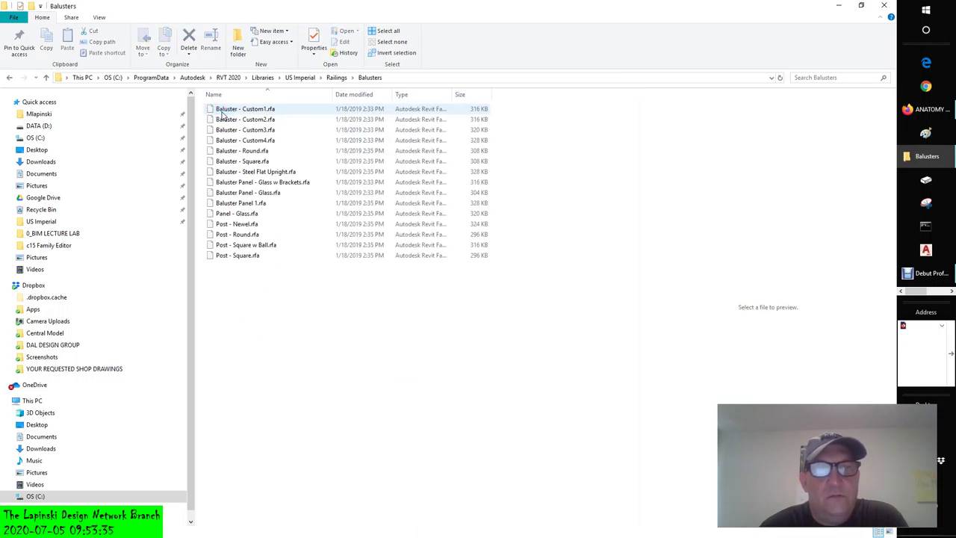
left_click(336, 78)
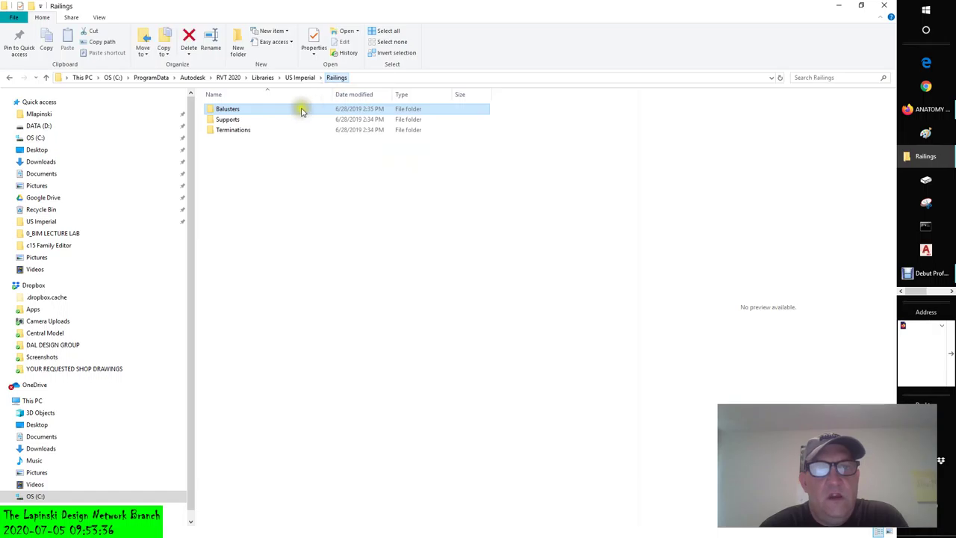
double_click(227, 119)
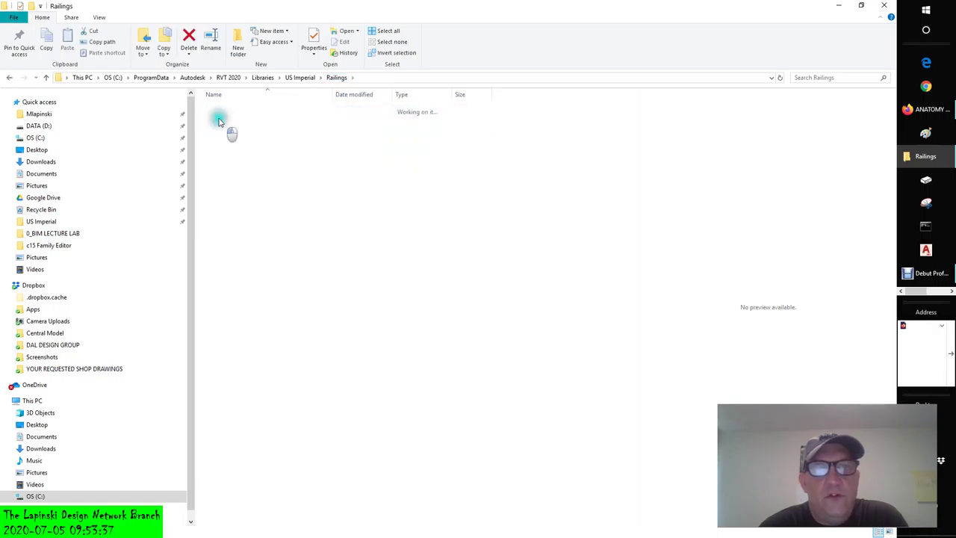
left_click(334, 78)
double_click(232, 131)
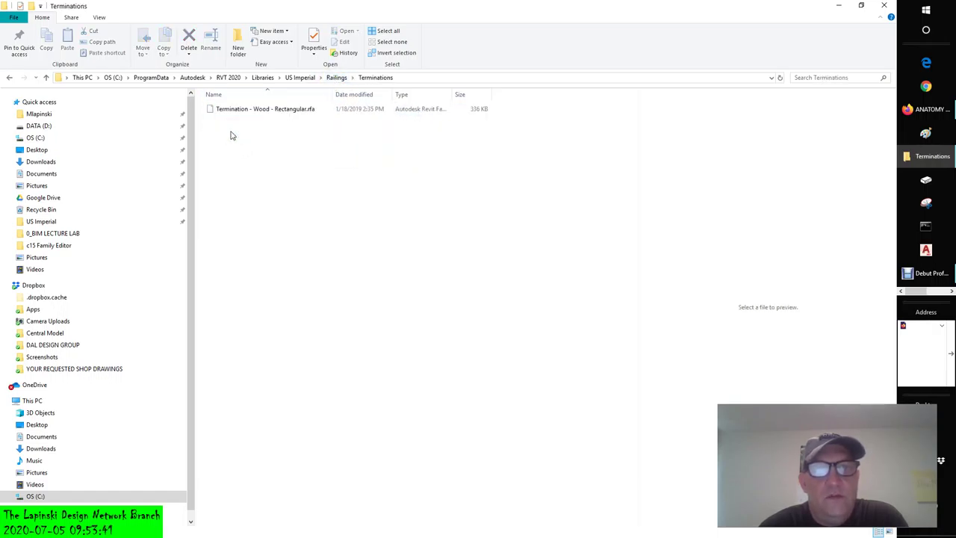
left_click(305, 78)
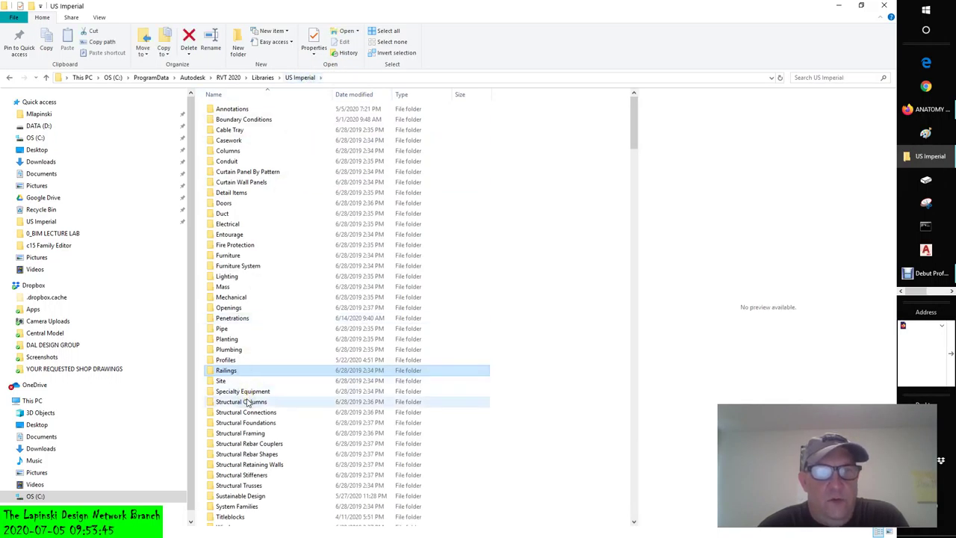
Browse the Profiles > Railings and Stairs folders, then return to the US Imperial folder
double_click(226, 360)
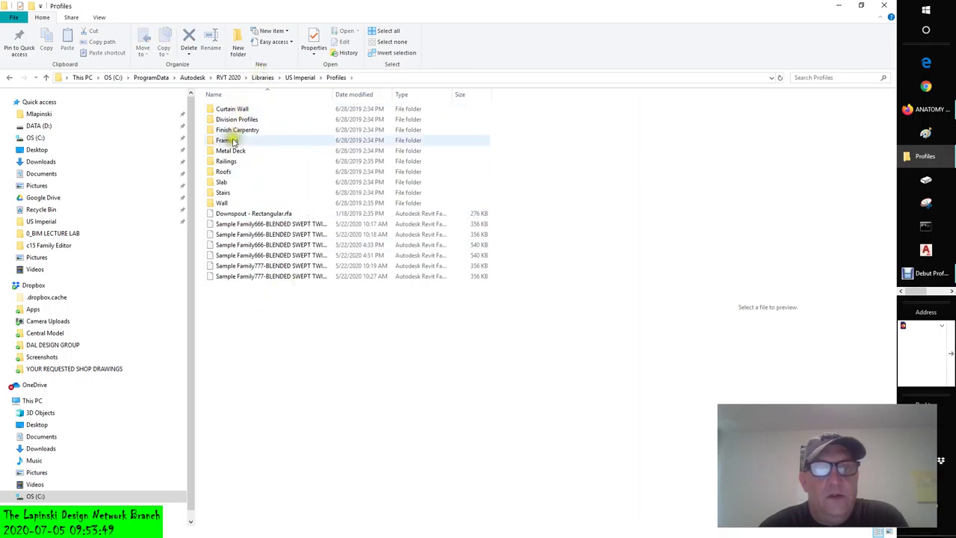
double_click(226, 162)
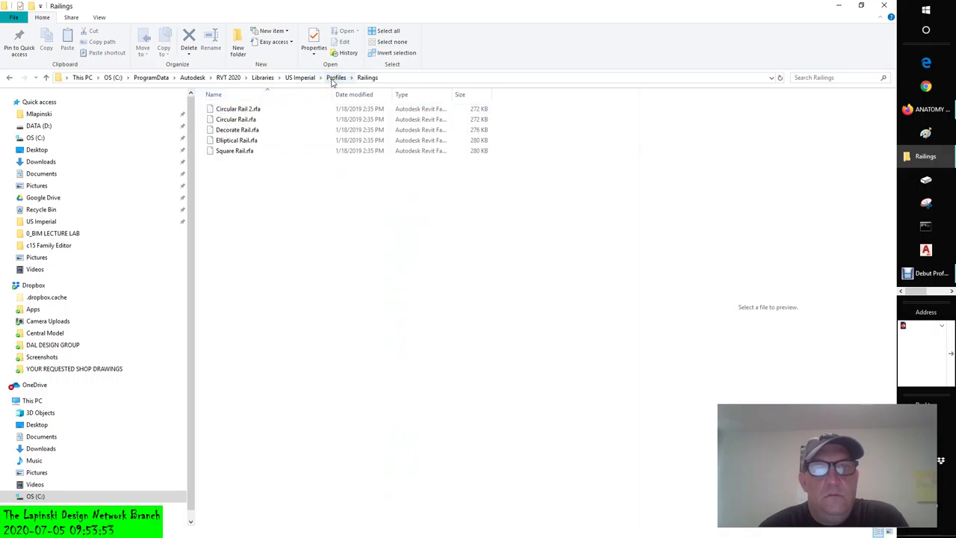
left_click(334, 78)
left_click(220, 192)
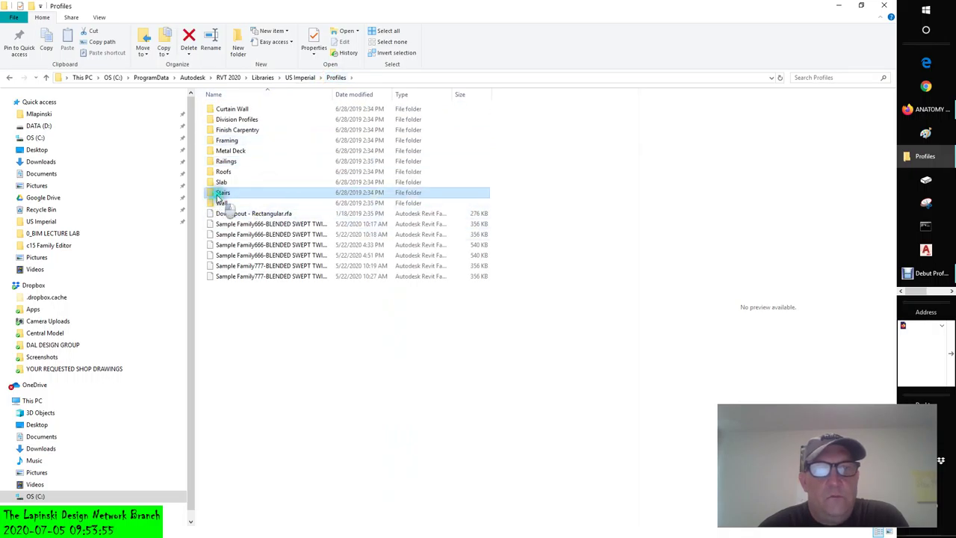
double_click(220, 194)
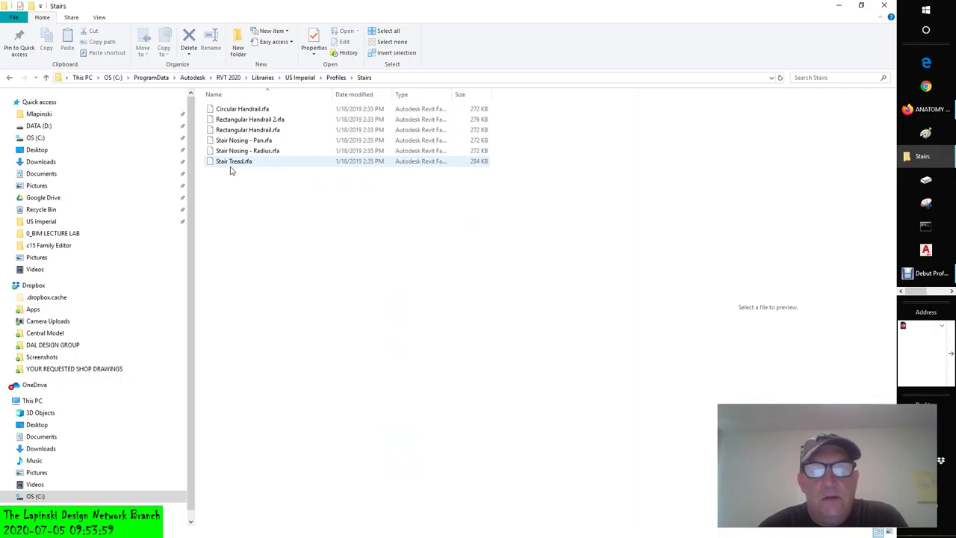
left_click(303, 77)
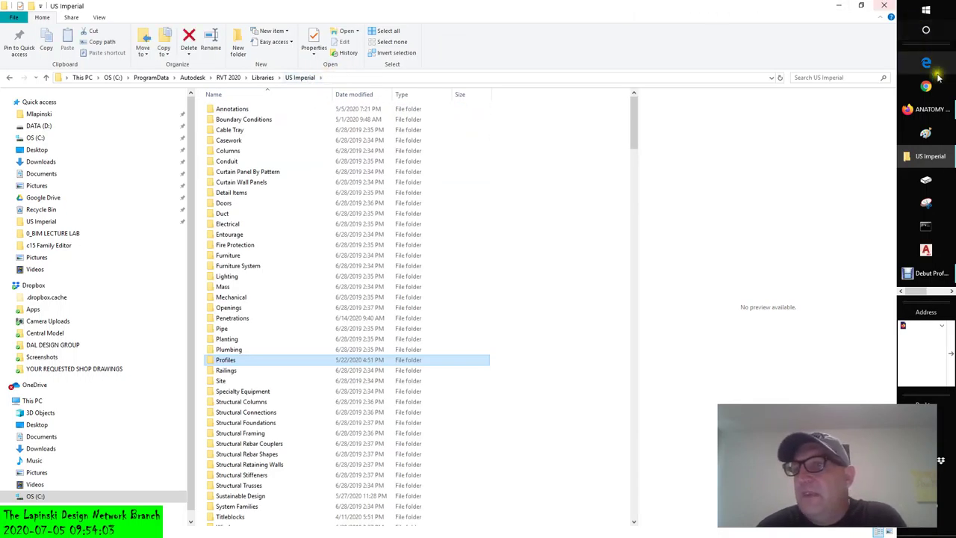
In Firefox, check the Stair Calculator page, then go back to Google Images results for stair calculations
left_click(931, 110)
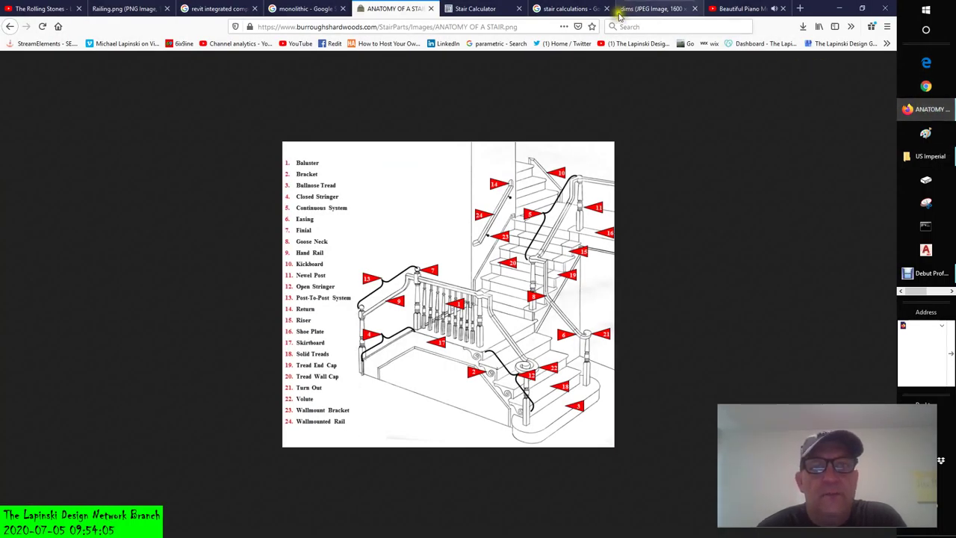
left_click(493, 9)
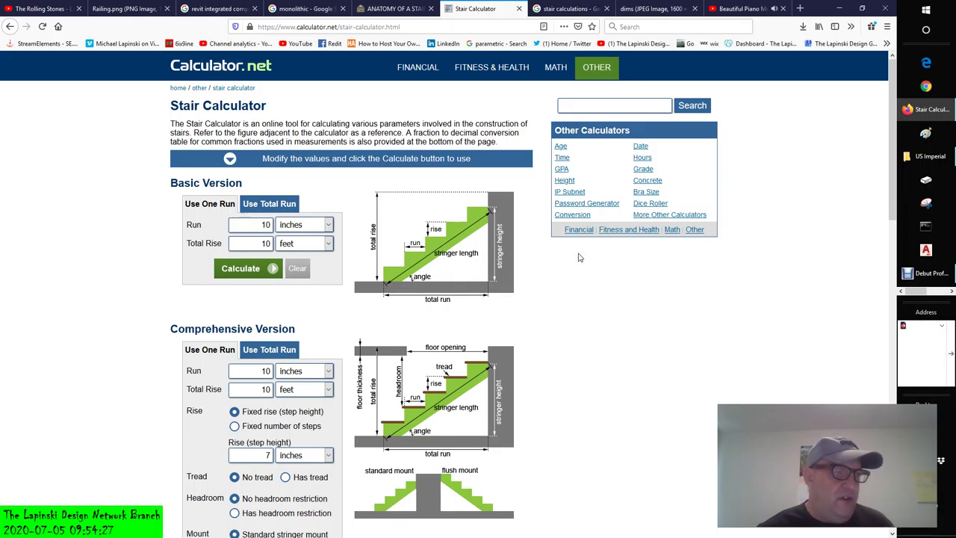
left_click(12, 28)
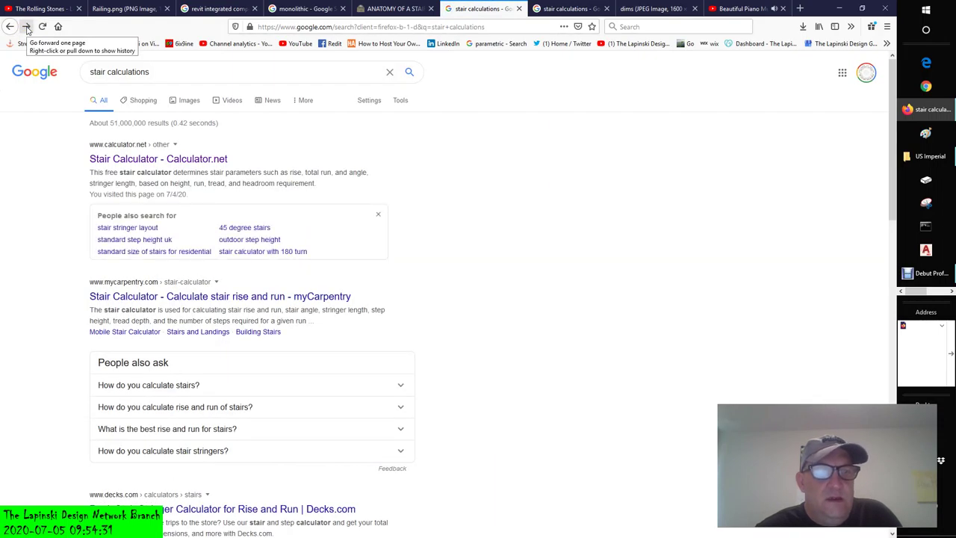
left_click(189, 100)
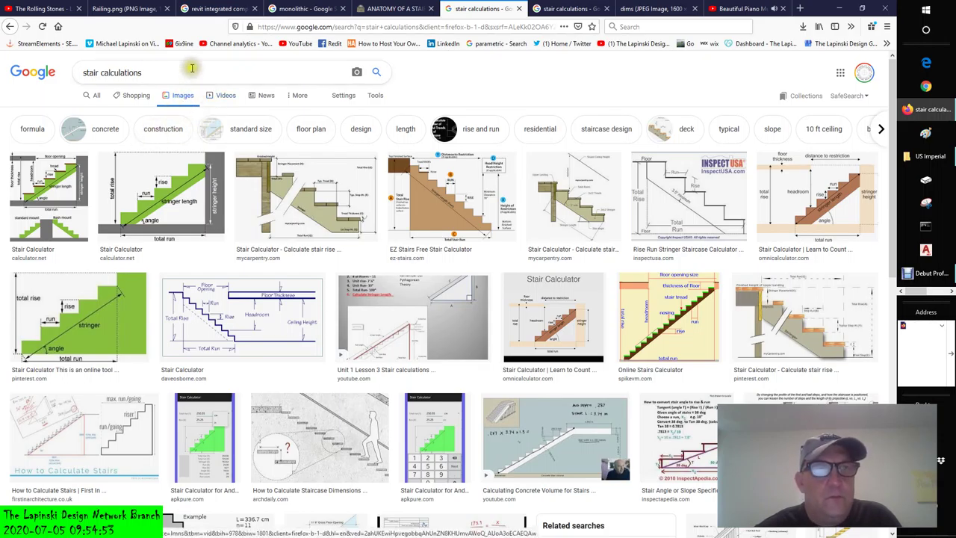
Replace the Google query with 'carriage open stringer closed' and run the image search
triple_click(168, 72)
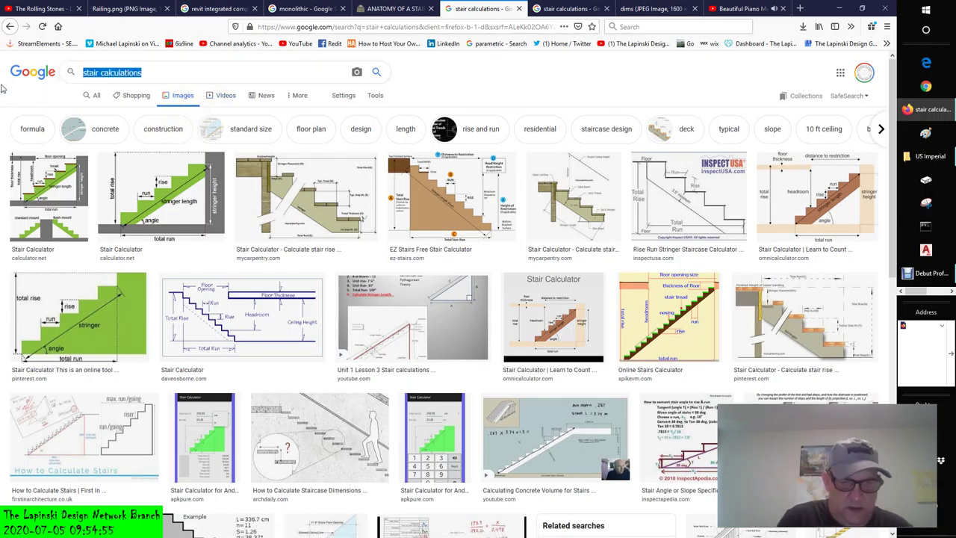
type("carr")
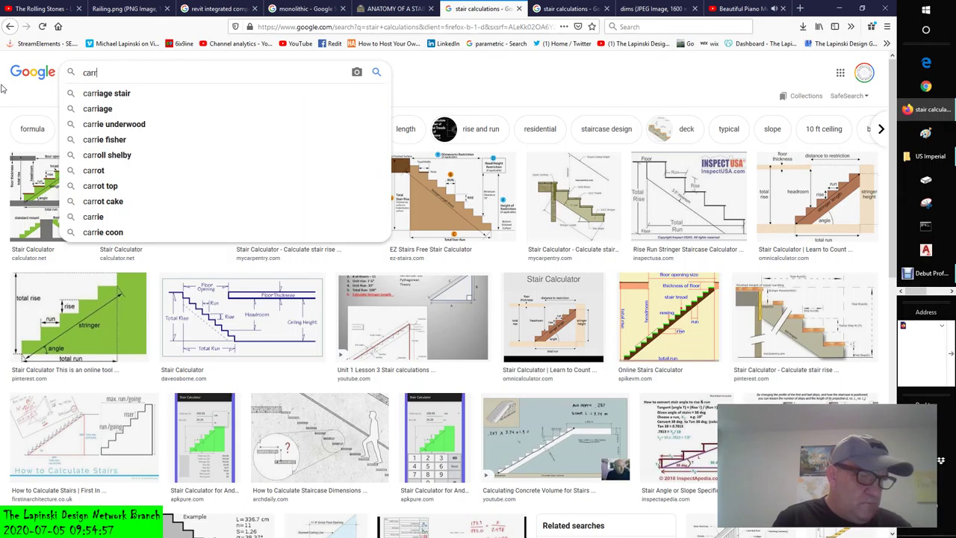
type("iage ")
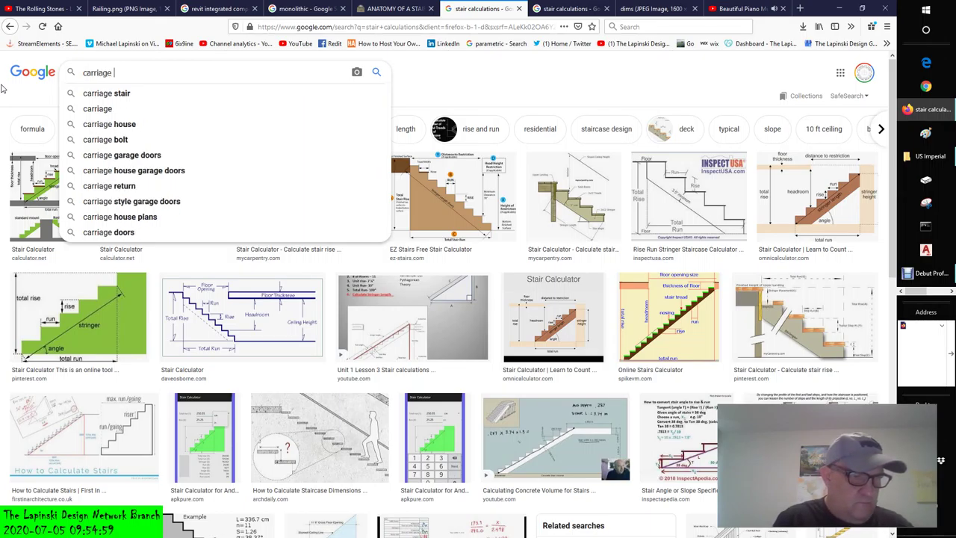
type("open ")
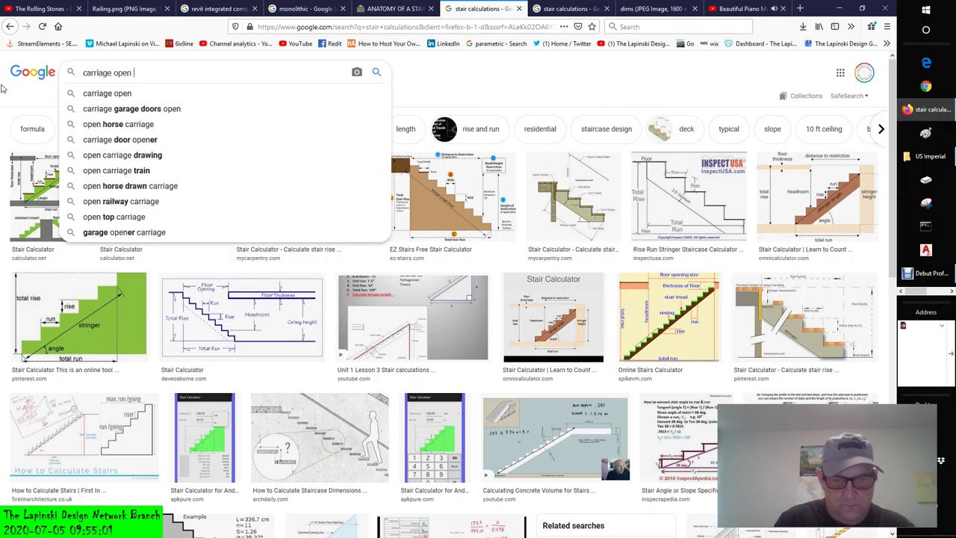
type("stringer c")
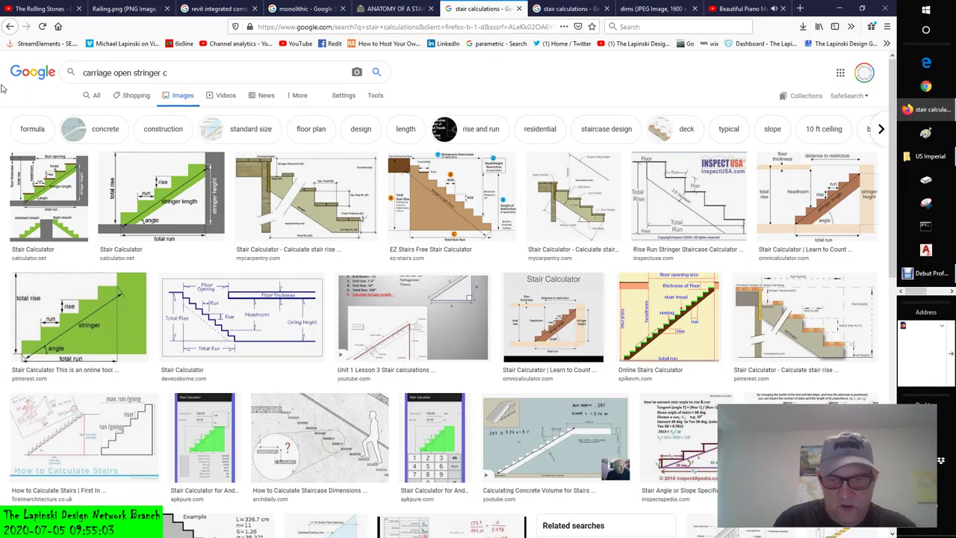
type("losed")
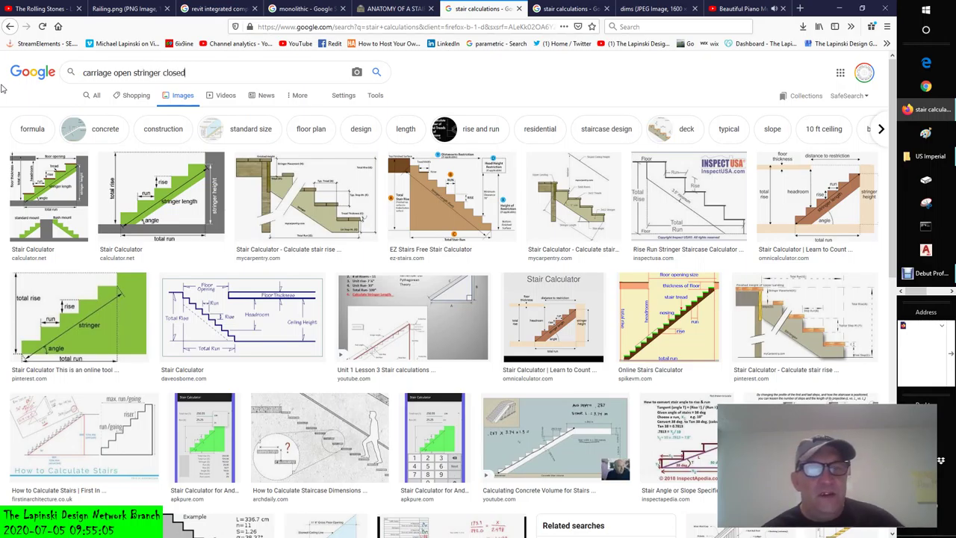
left_click(377, 75)
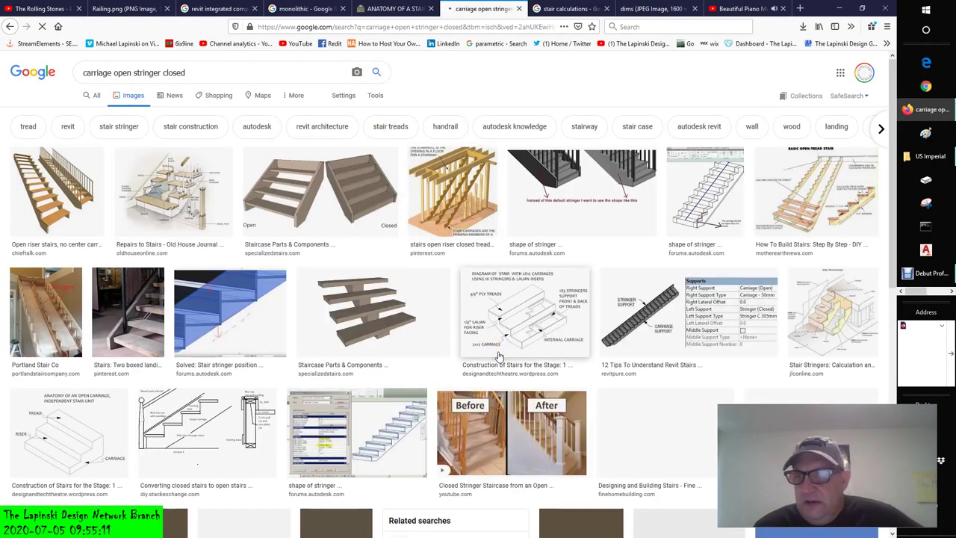
scroll(478, 351, "down", 3)
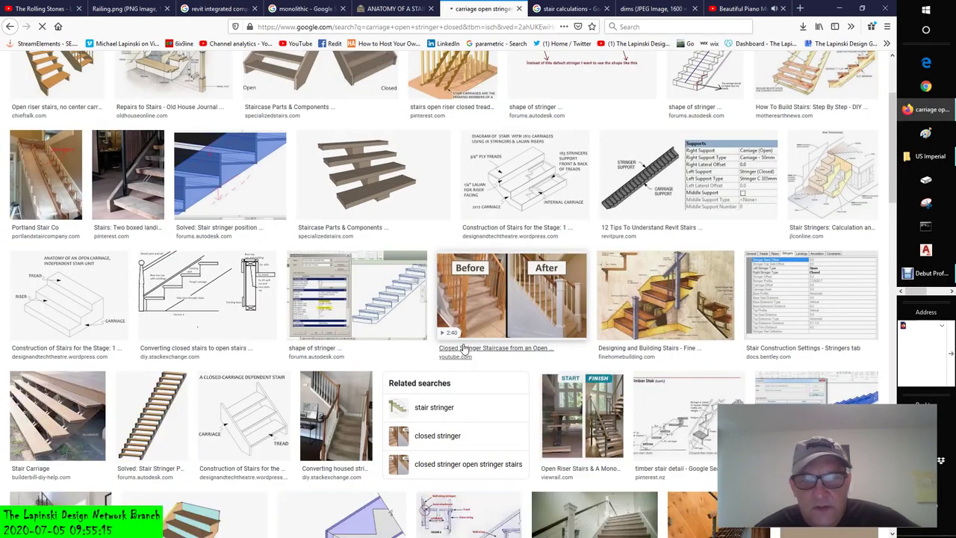
scroll(464, 348, "up", 1)
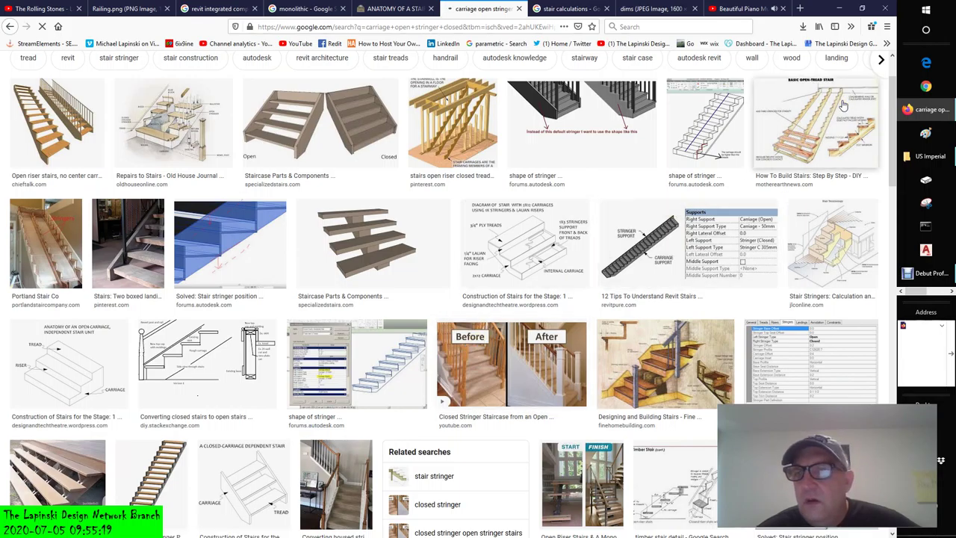
Scroll the results, preview the stair stringer connections diagram, and select 'stringer closed' in the query
scroll(431, 295, "up", 1)
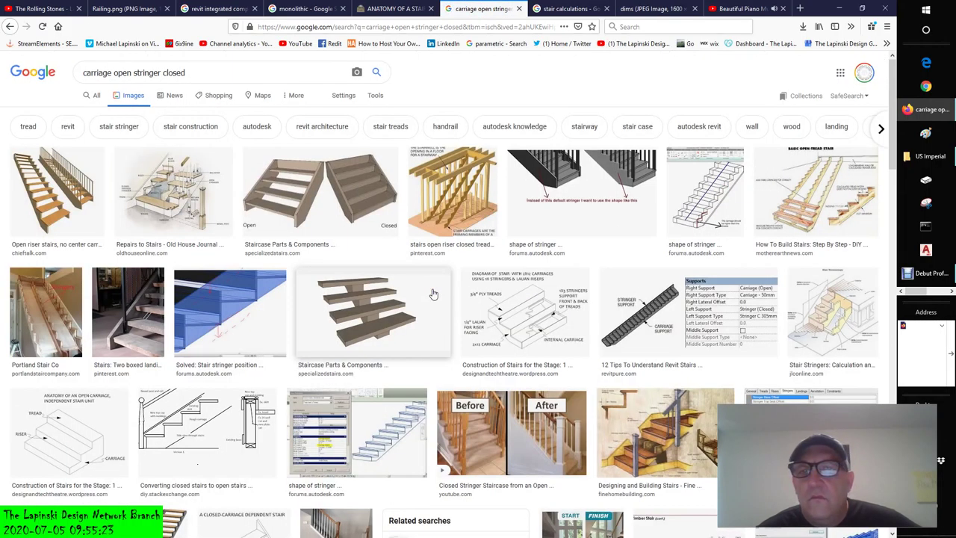
scroll(432, 294, "down", 6)
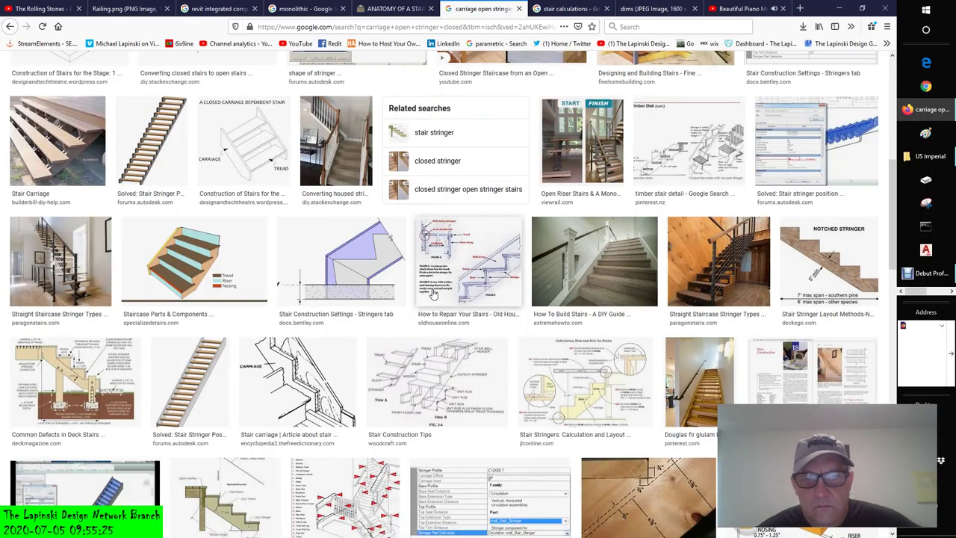
scroll(431, 294, "down", 1)
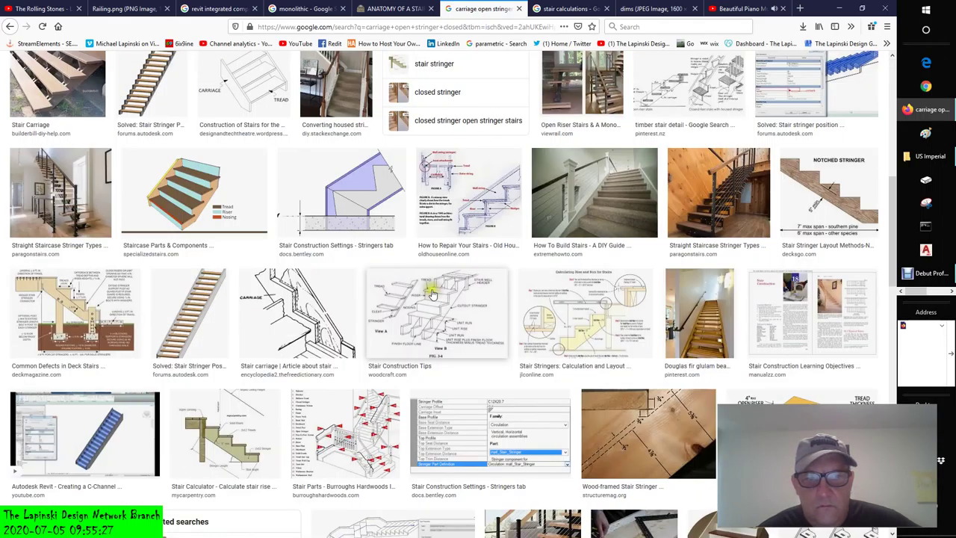
scroll(431, 294, "down", 1)
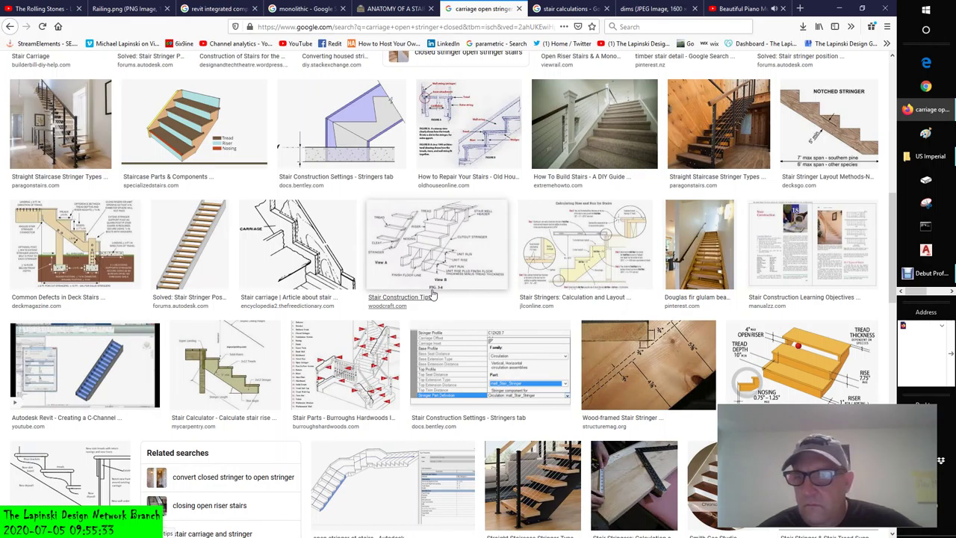
scroll(431, 294, "down", 1)
scroll(432, 294, "down", 1)
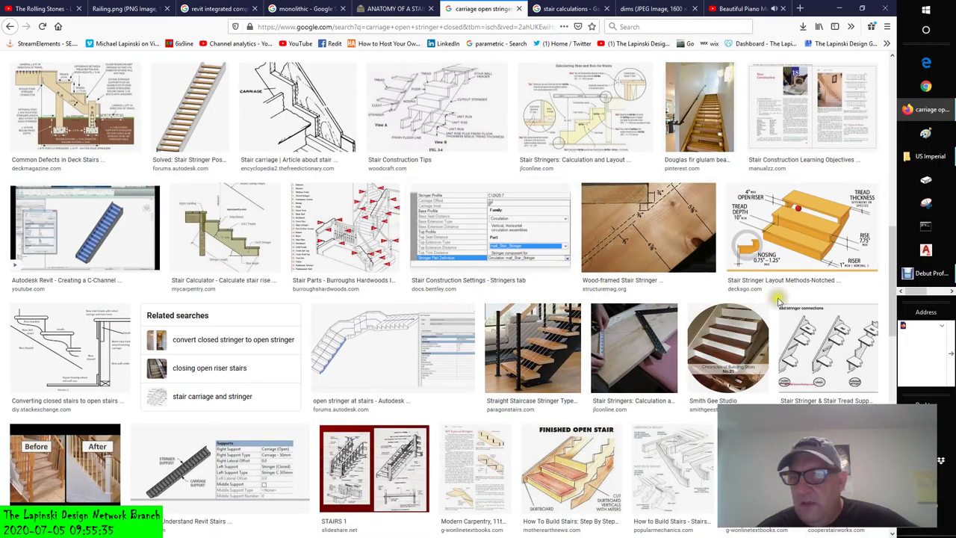
left_click(836, 342)
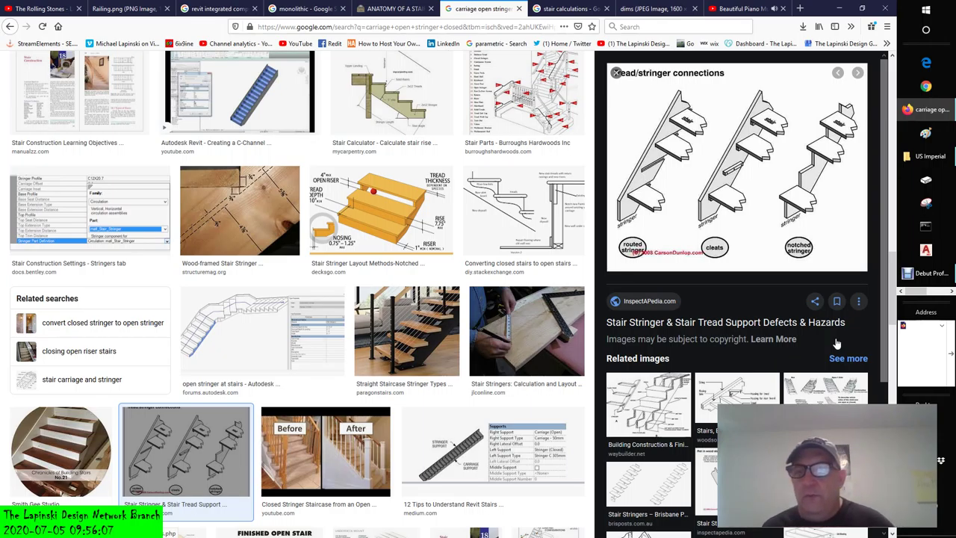
scroll(212, 218, "up", 10)
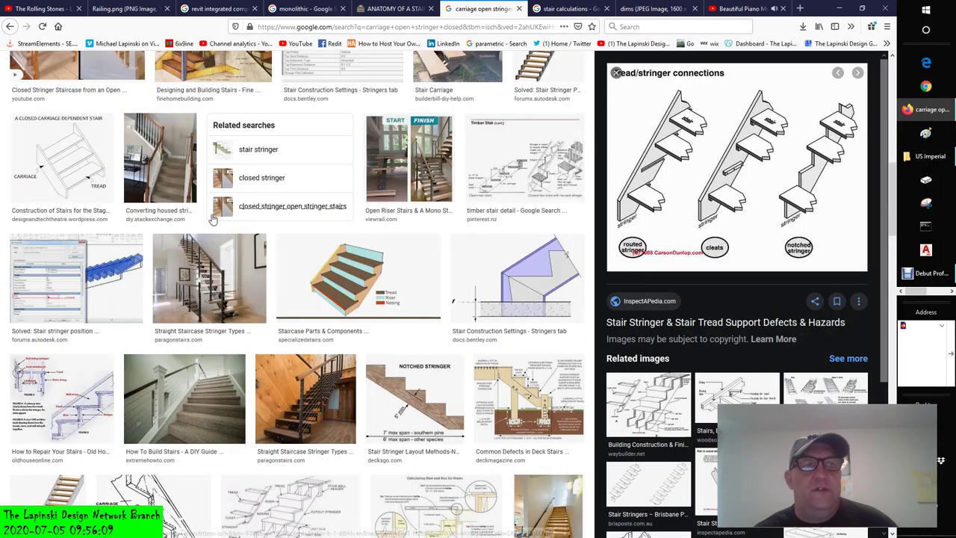
left_click_drag(184, 73, 135, 73)
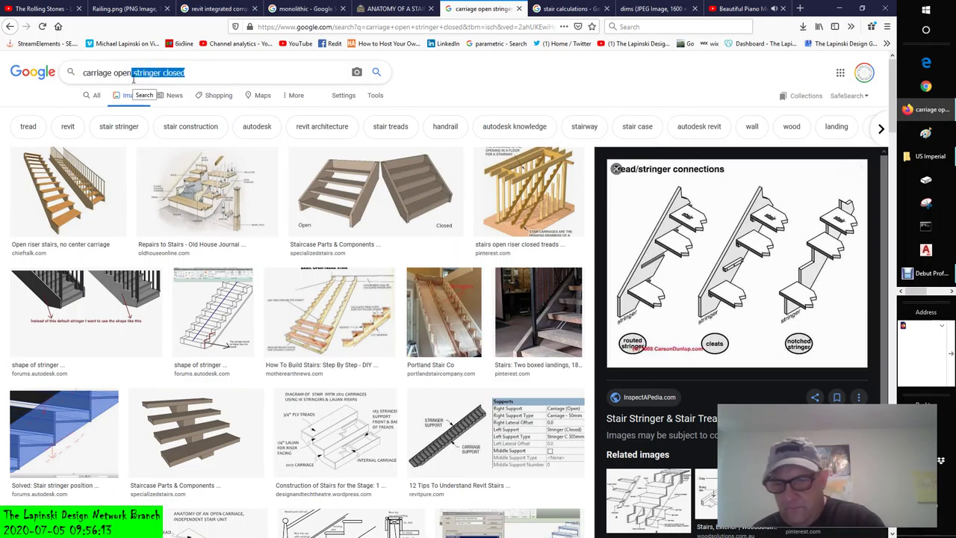
key("BackSpace")
key("Return")
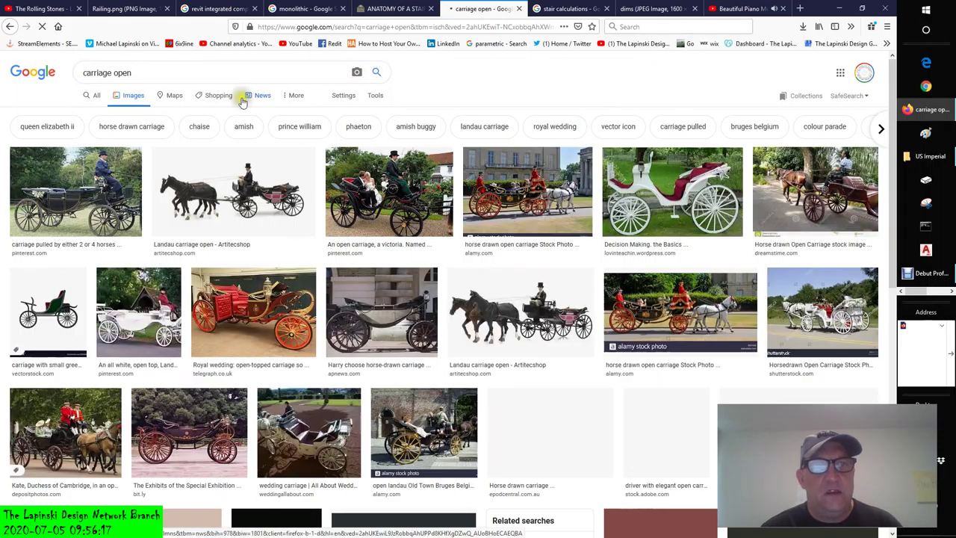
left_click(84, 73)
type("stair")
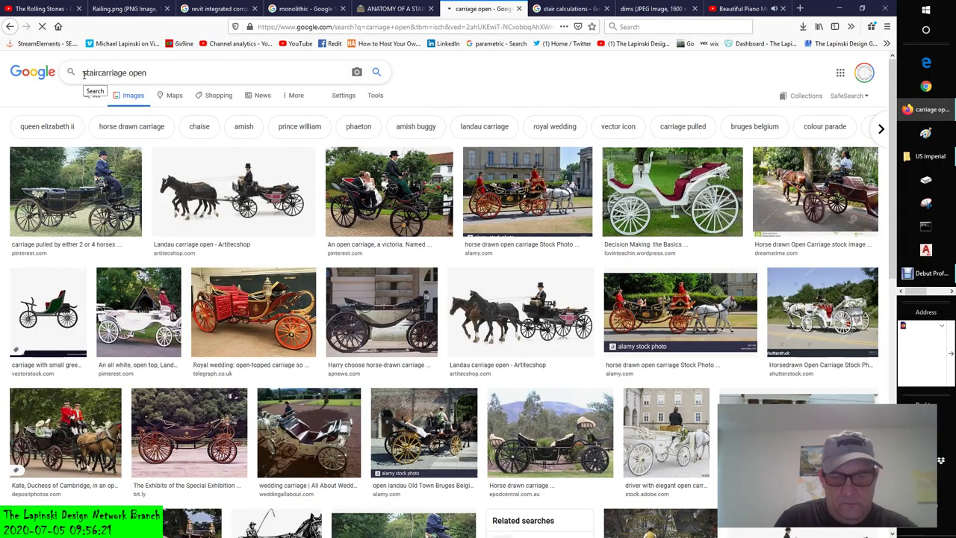
key("Return")
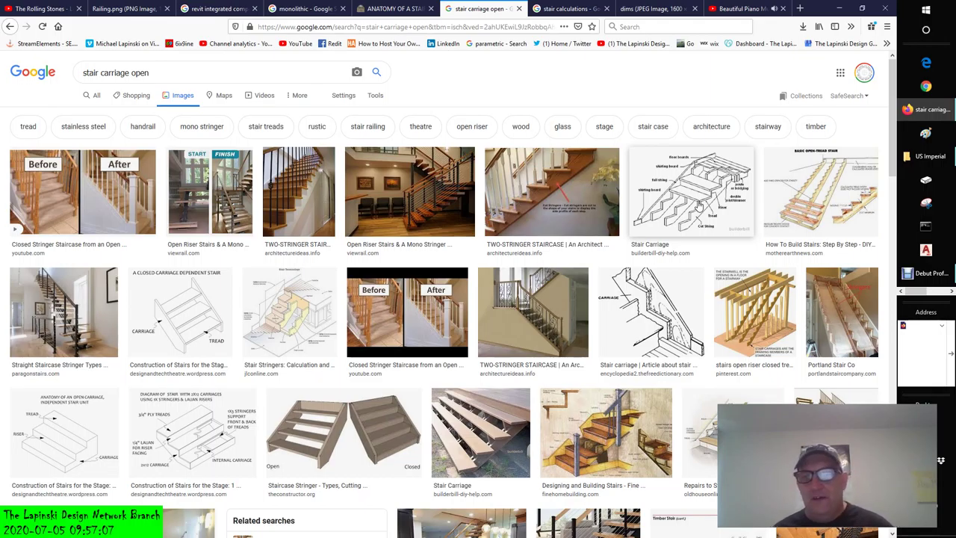
scroll(667, 297, "down", 2)
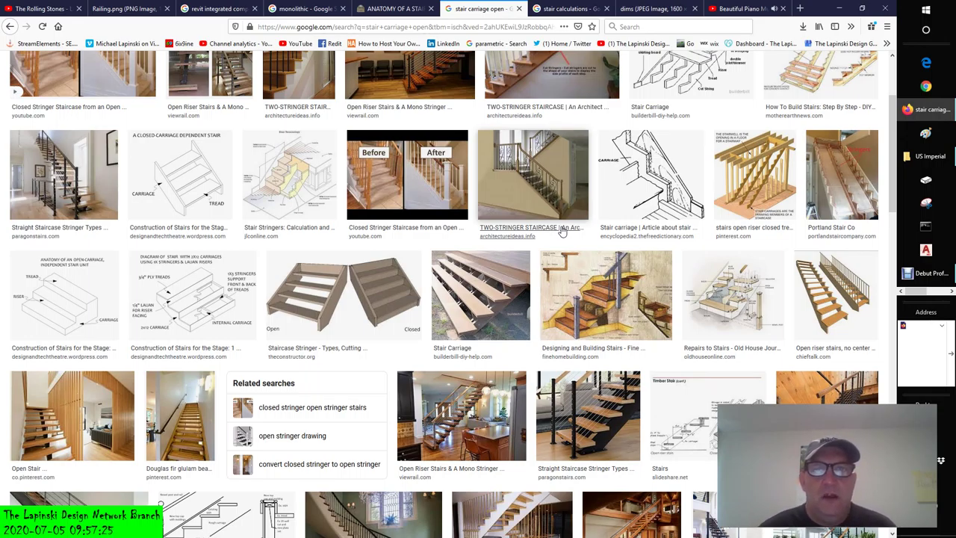
scroll(561, 233, "down", 2)
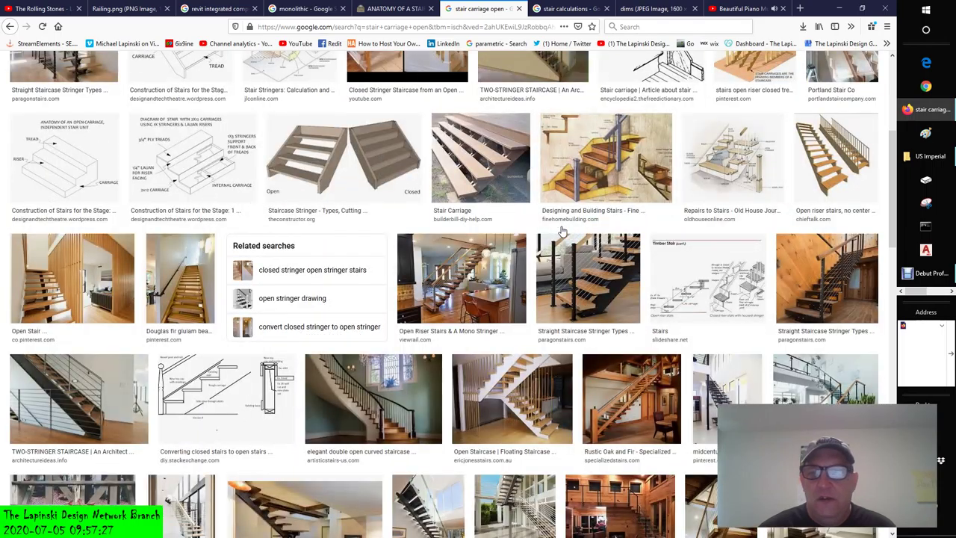
scroll(483, 302, "down", 2)
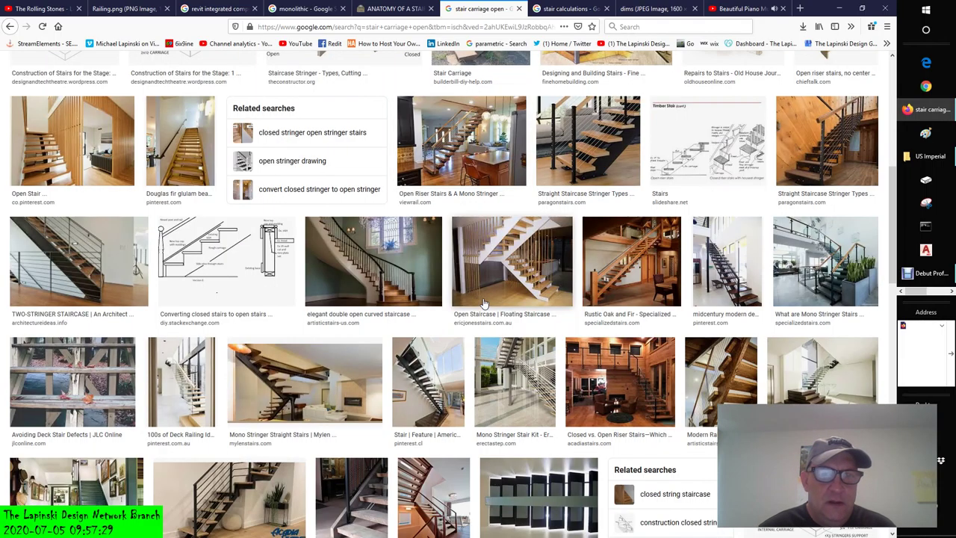
scroll(483, 303, "down", 1)
scroll(483, 302, "up", 7)
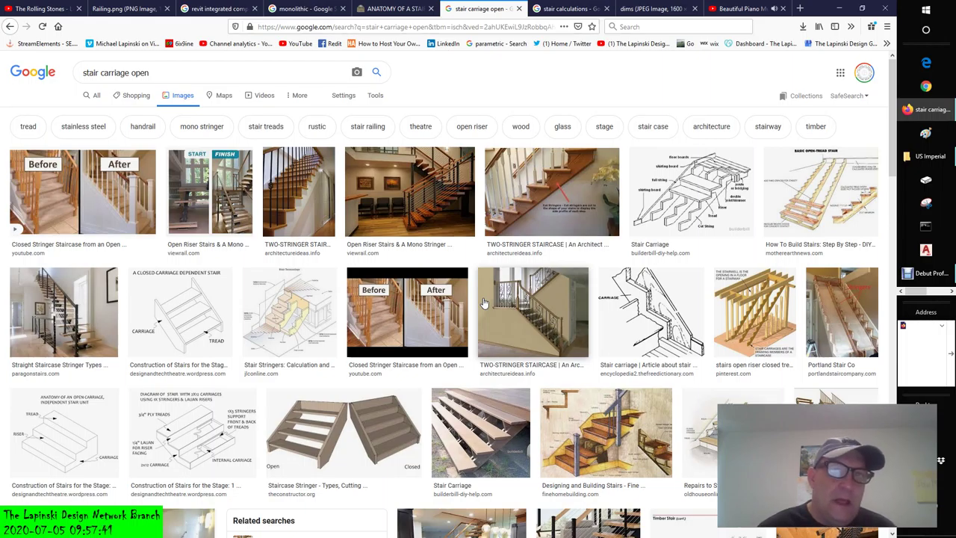
left_click_drag(188, 74, 2, 68)
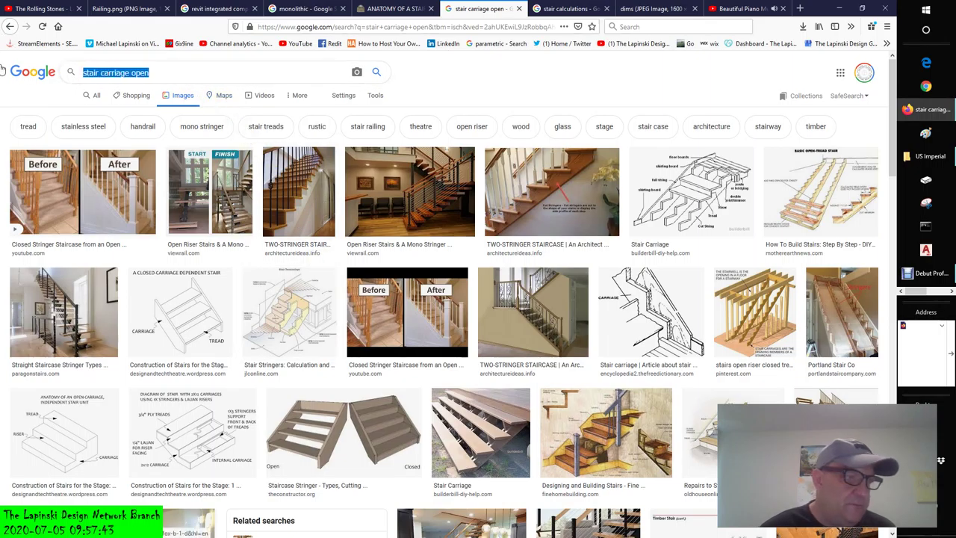
left_click(187, 77)
left_click_drag(188, 78, 75, 67)
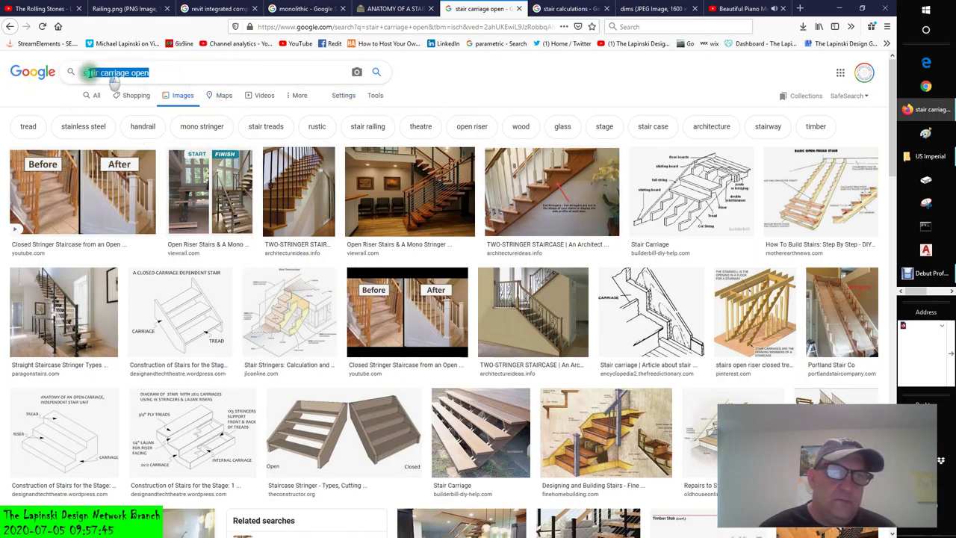
Search 'closed stringger' and open the closed risers stair styles chart at full size
type("closed stringger")
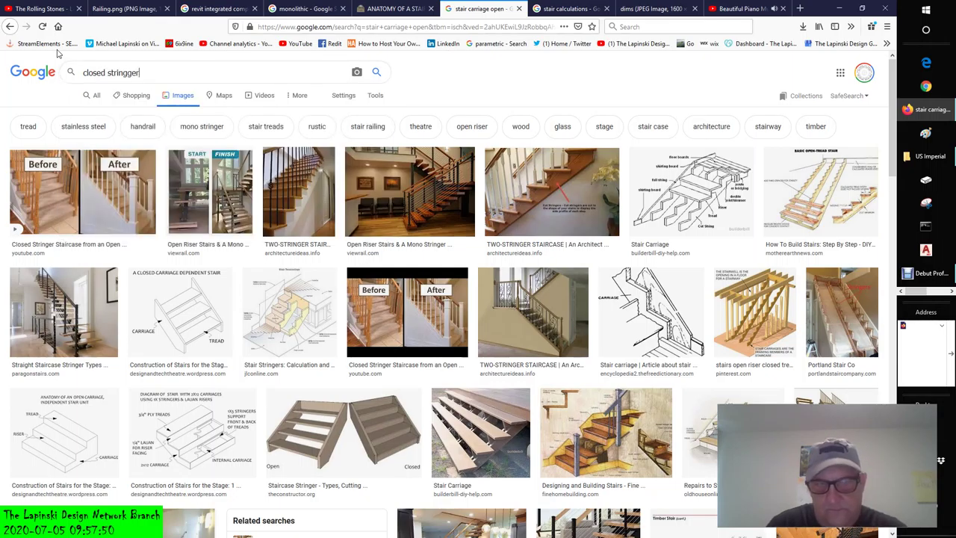
key("Return")
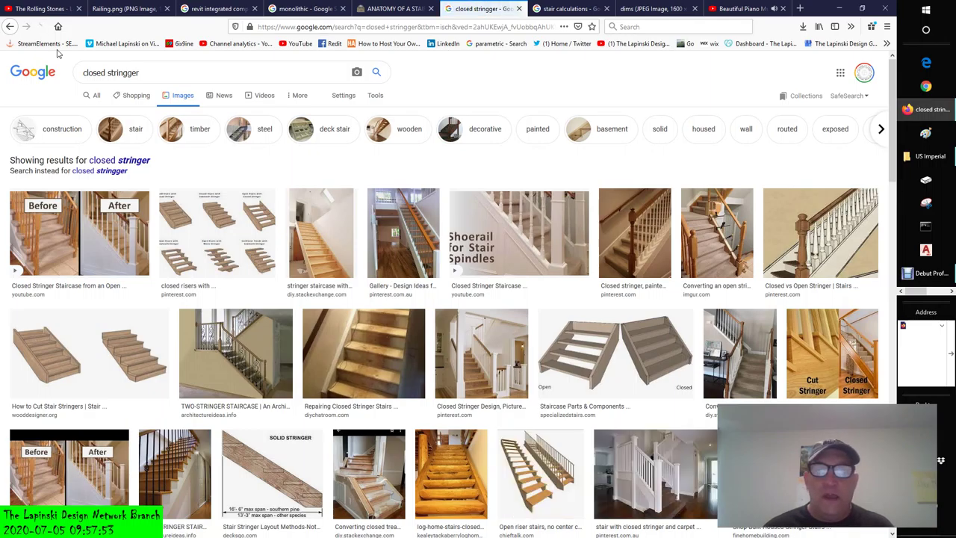
left_click(251, 255)
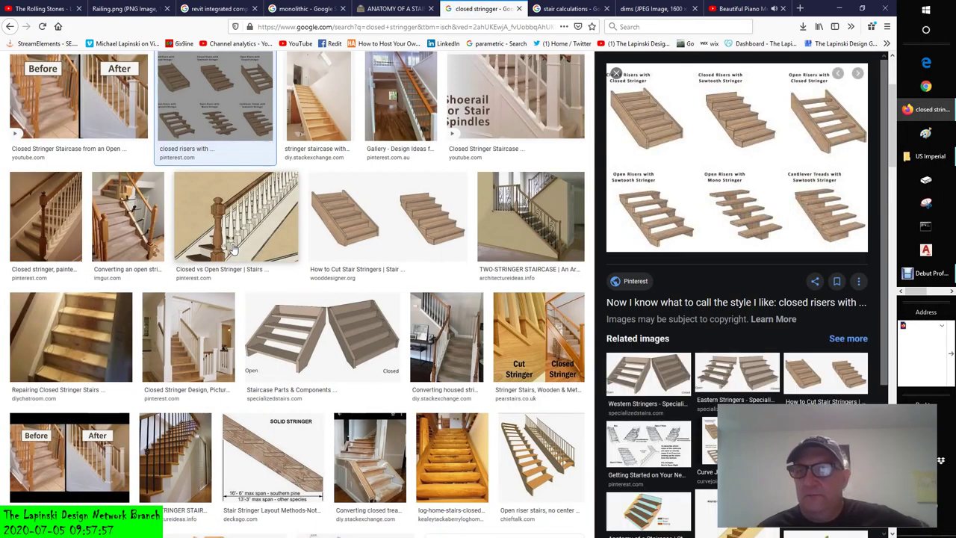
right_click(710, 148)
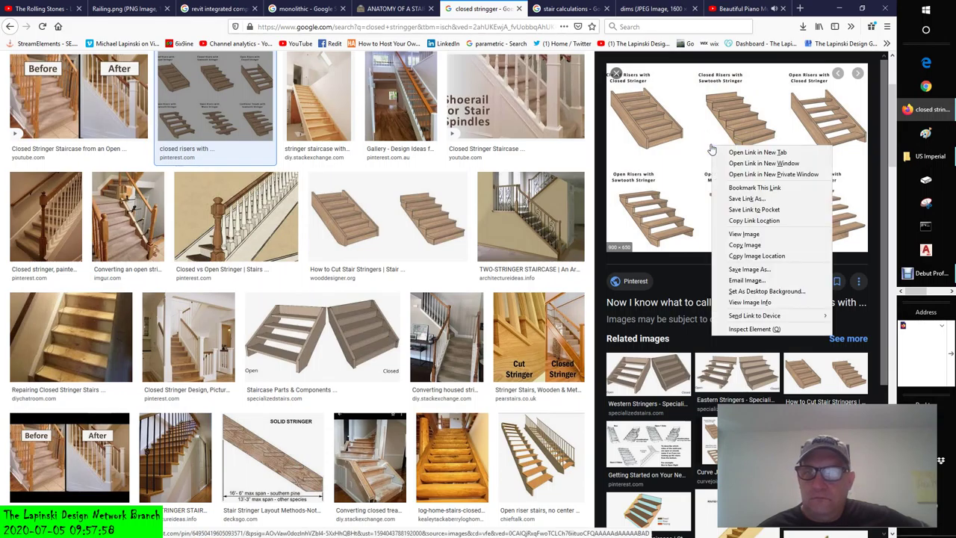
left_click(744, 234)
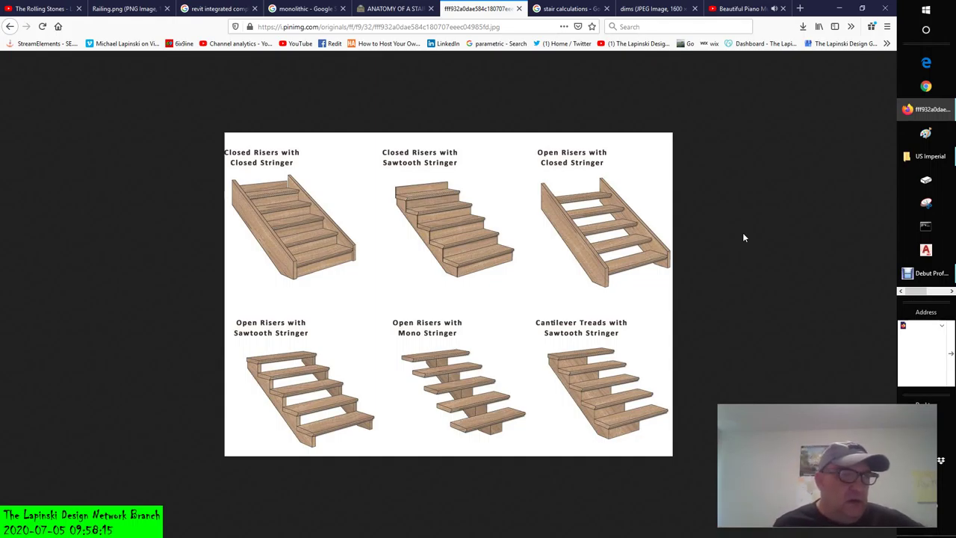
left_click(743, 235)
Show the 'monolithic' Google results and scroll through them, from the Oxford definition downward and back
left_click(306, 9)
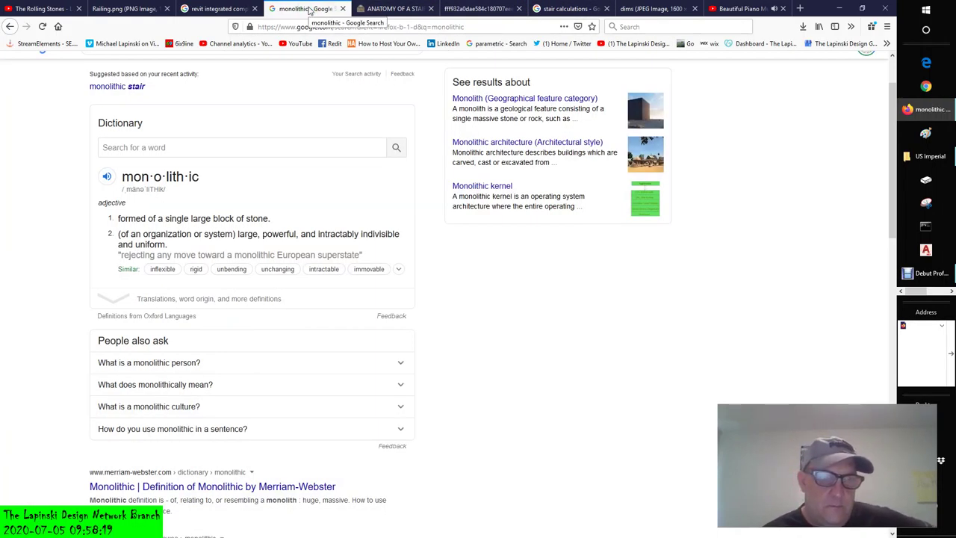
scroll(515, 303, "down", 3)
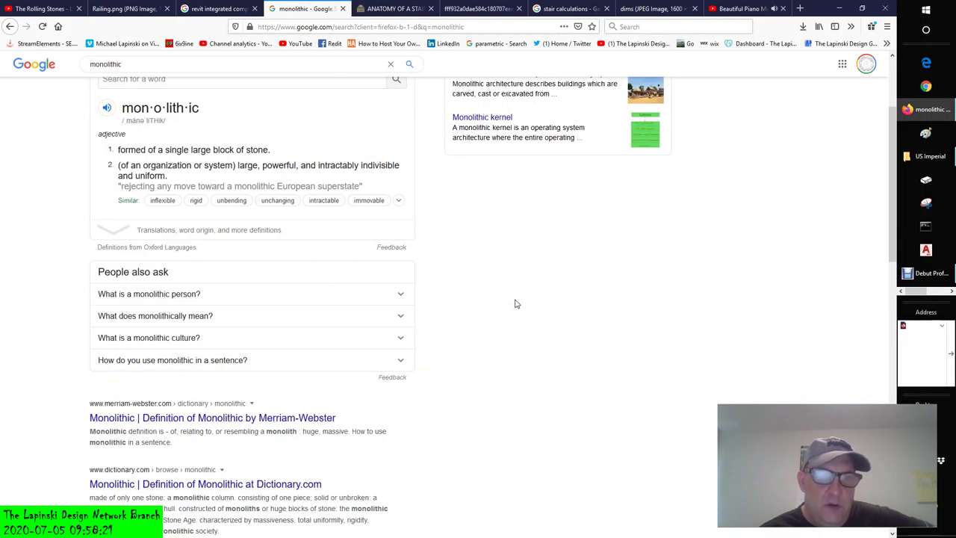
scroll(515, 304, "down", 5)
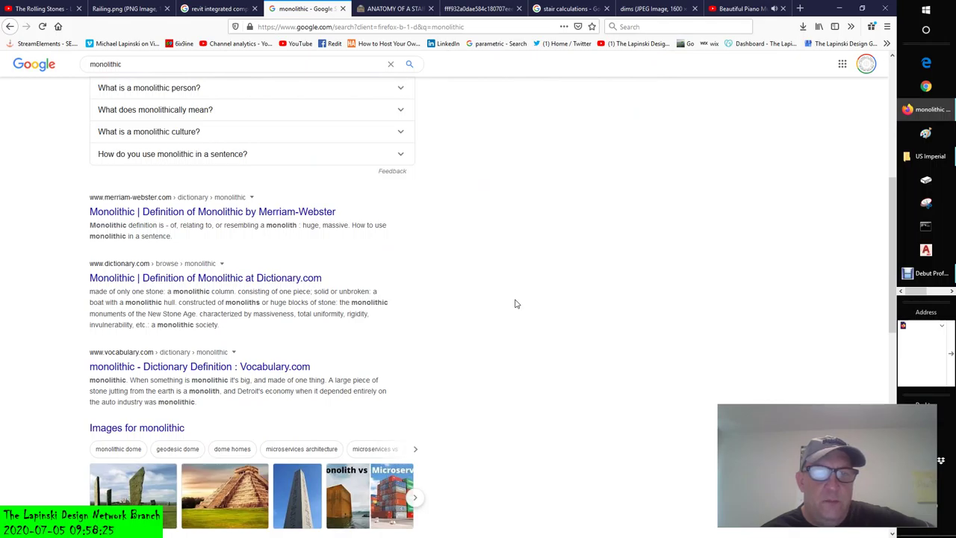
scroll(514, 303, "down", 2)
scroll(515, 303, "down", 2)
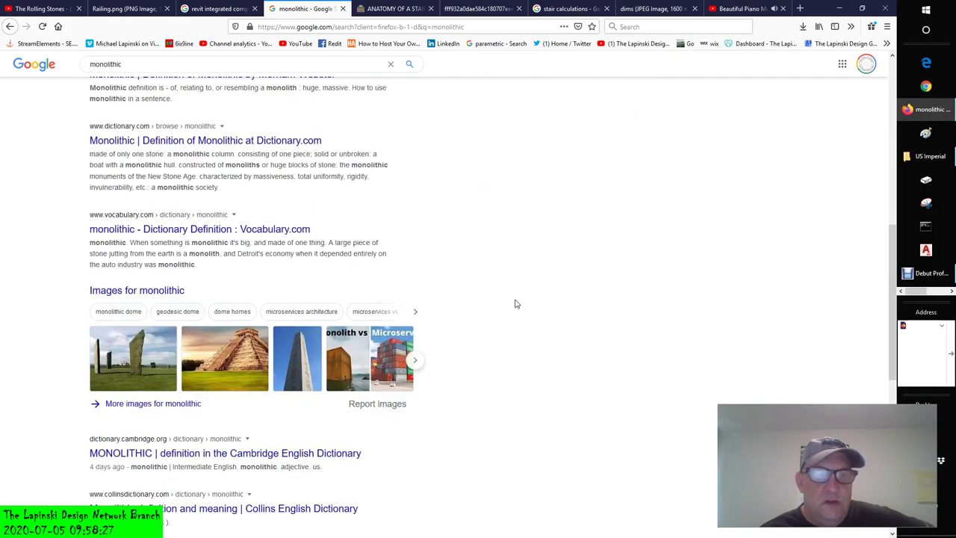
scroll(515, 303, "down", 2)
scroll(515, 303, "down", 2)
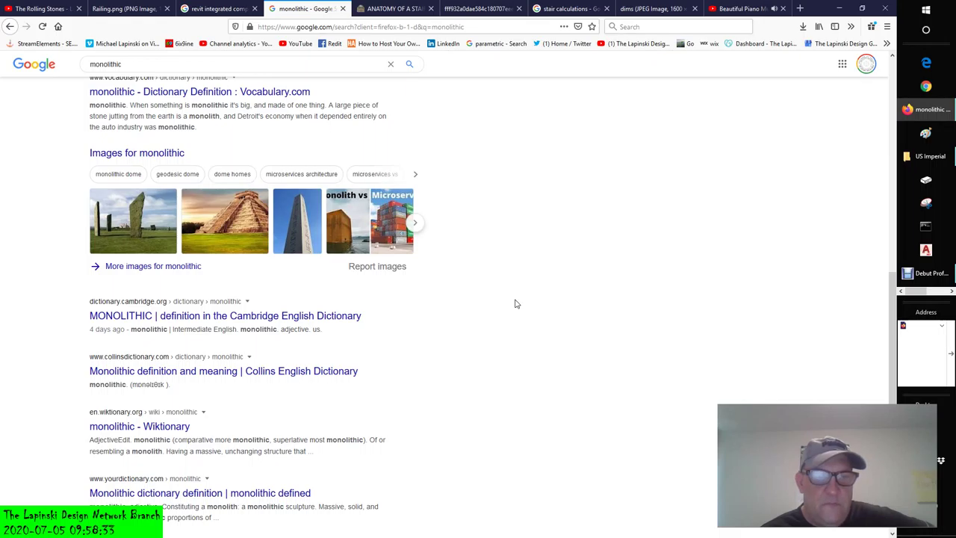
scroll(514, 302, "up", 8)
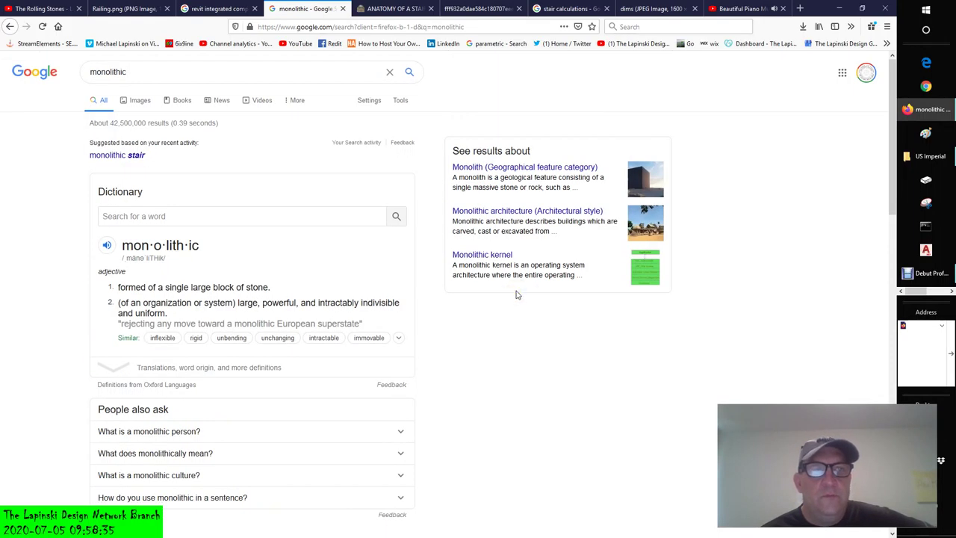
Extend the search query to 'monolithic & non monolithic' and run it
left_click(164, 72)
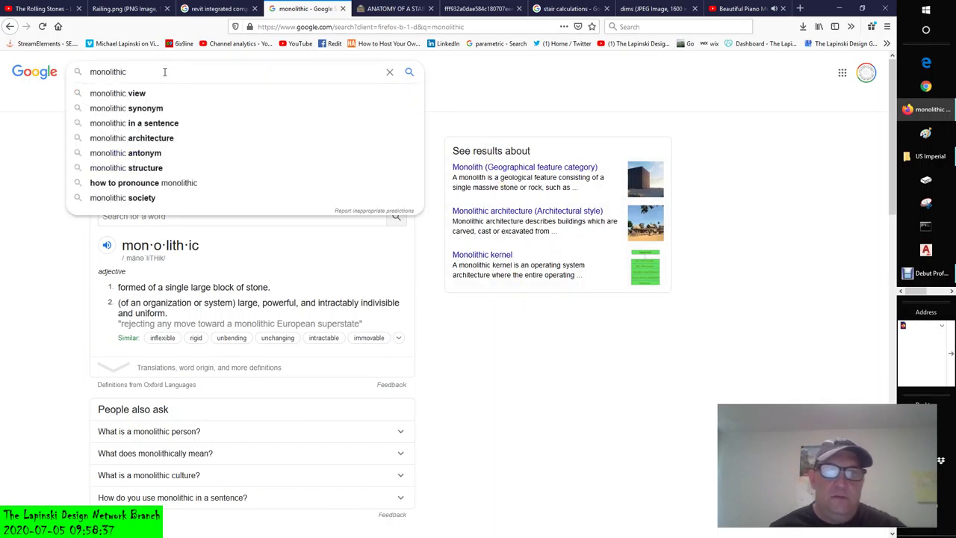
type("& ")
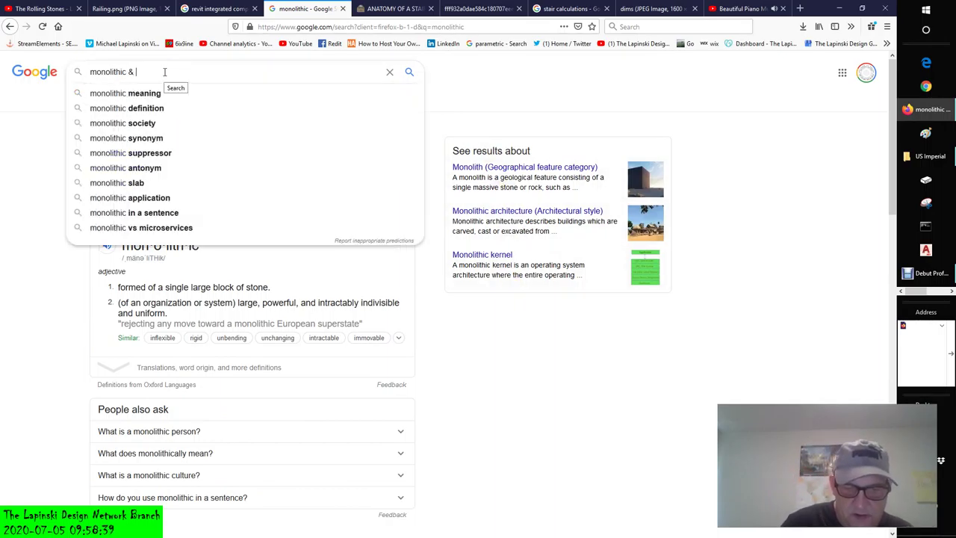
type("non mono")
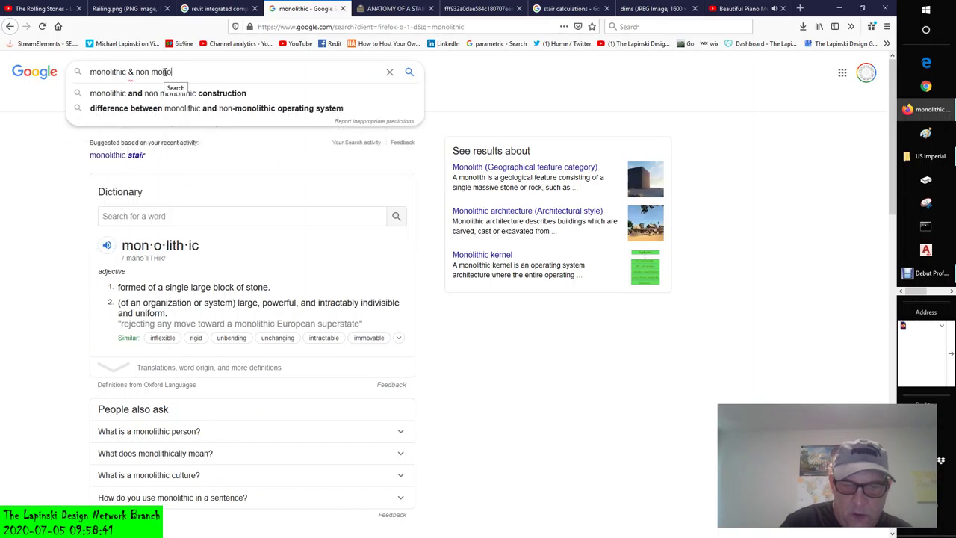
type("l")
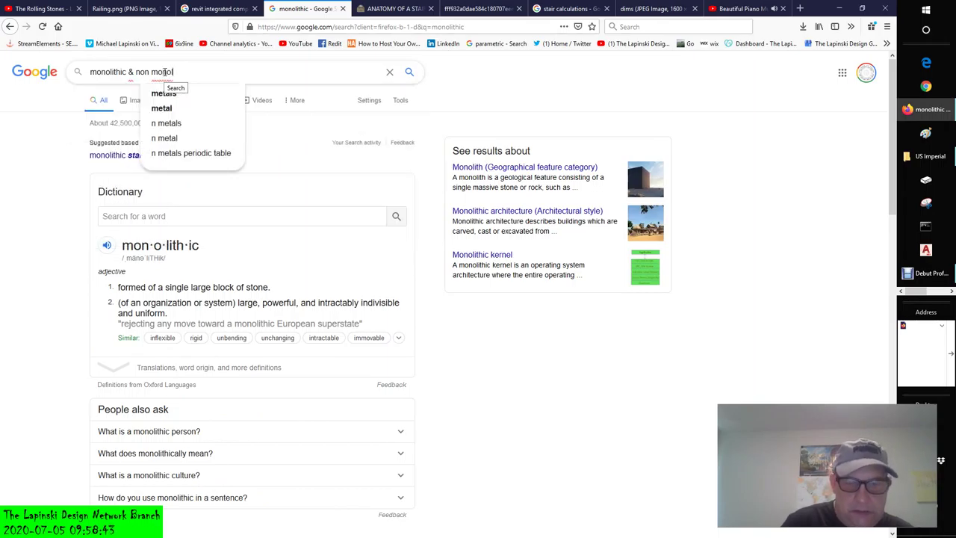
type("ithic")
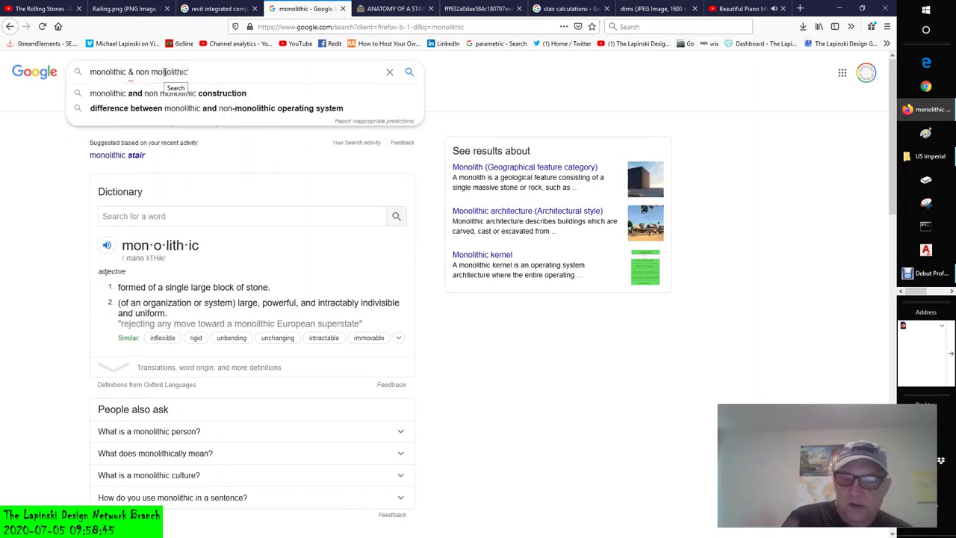
key("Return")
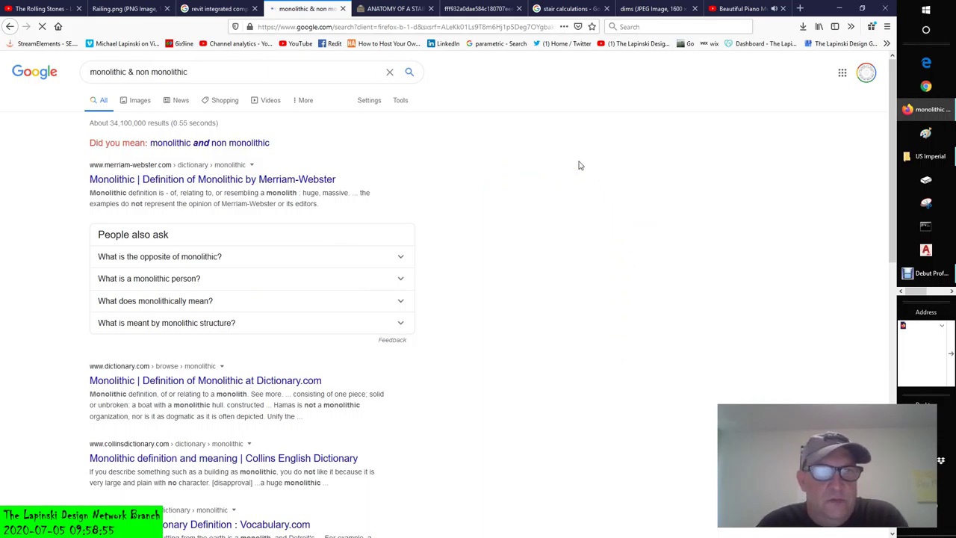
scroll(580, 328, "down", 2)
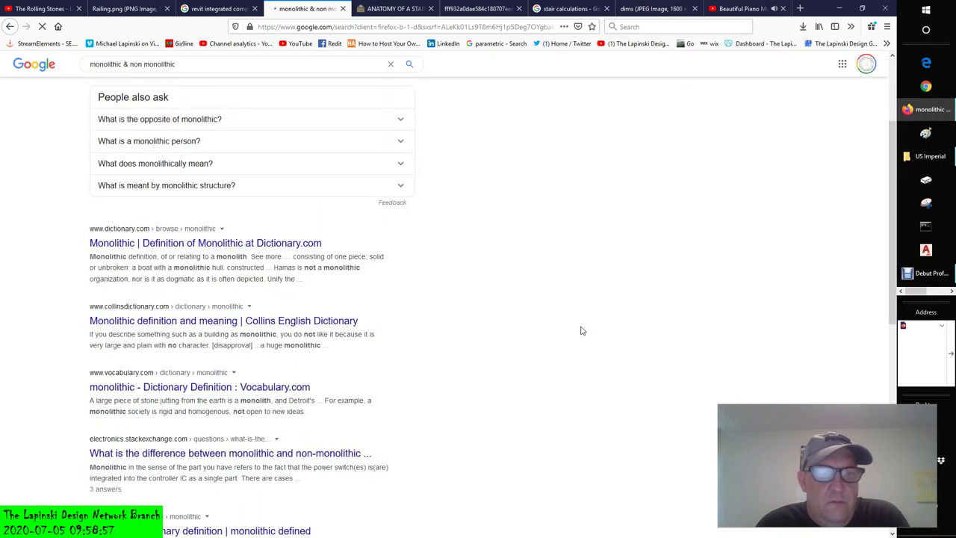
scroll(581, 327, "up", 2)
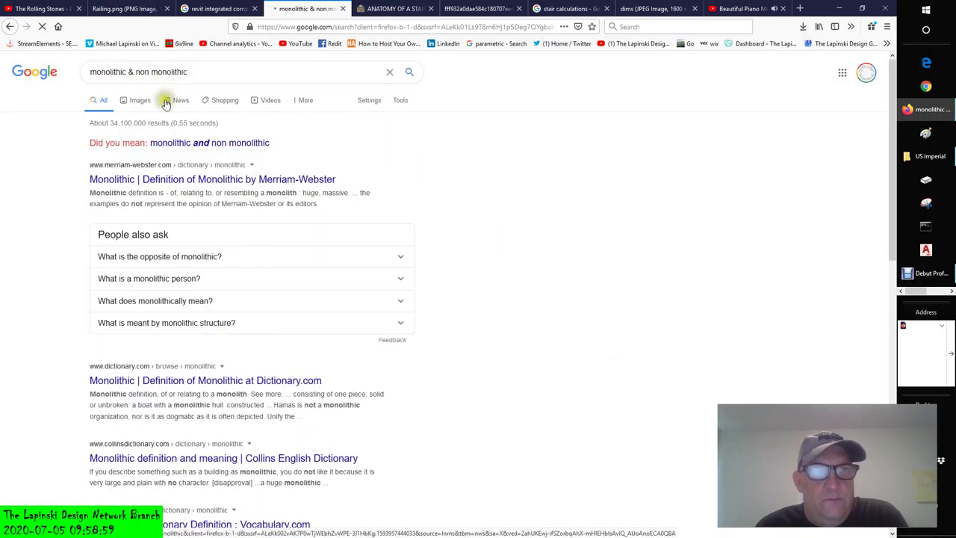
left_click(135, 101)
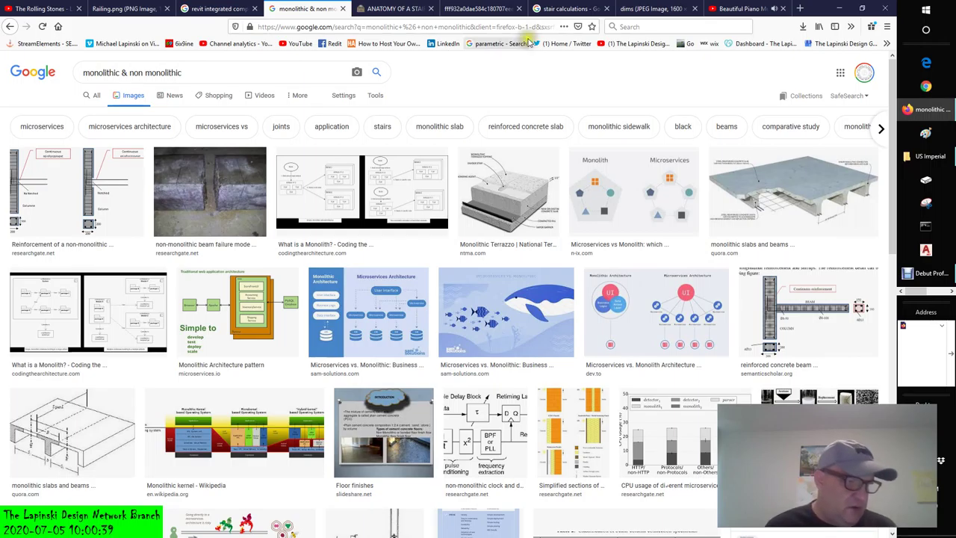
key("alt+Left")
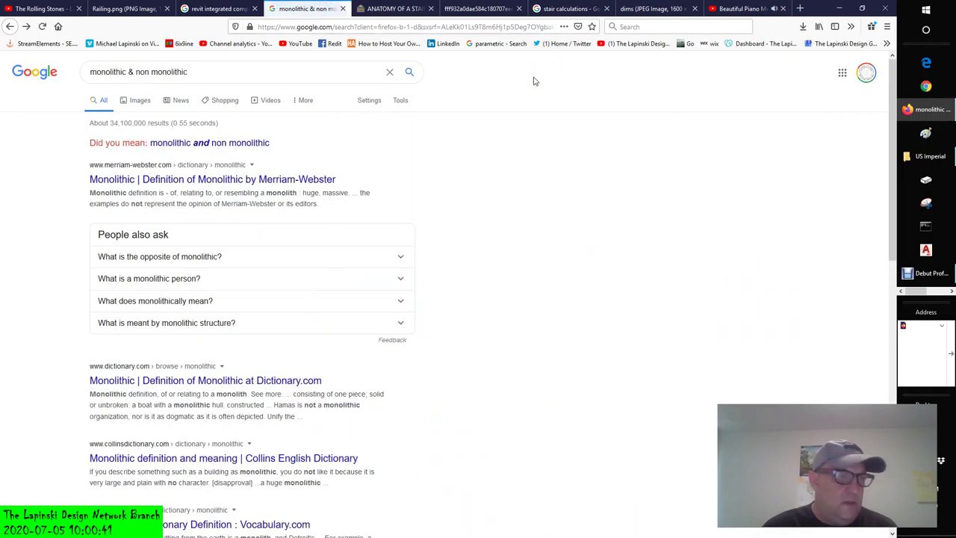
Close the 'monolithic & non monolithic' tab to return to the ANATOMY OF A STAIR image
left_click(342, 8)
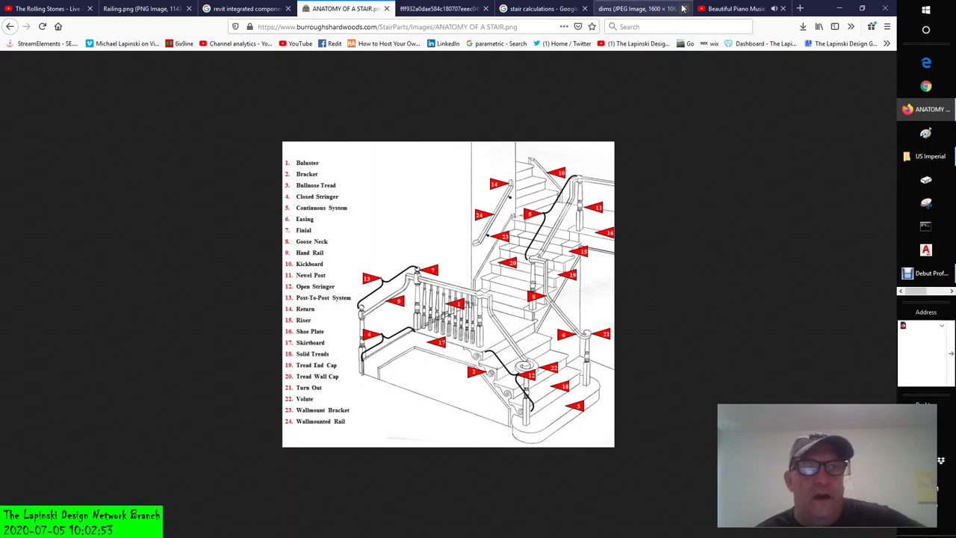
left_click(32, 10)
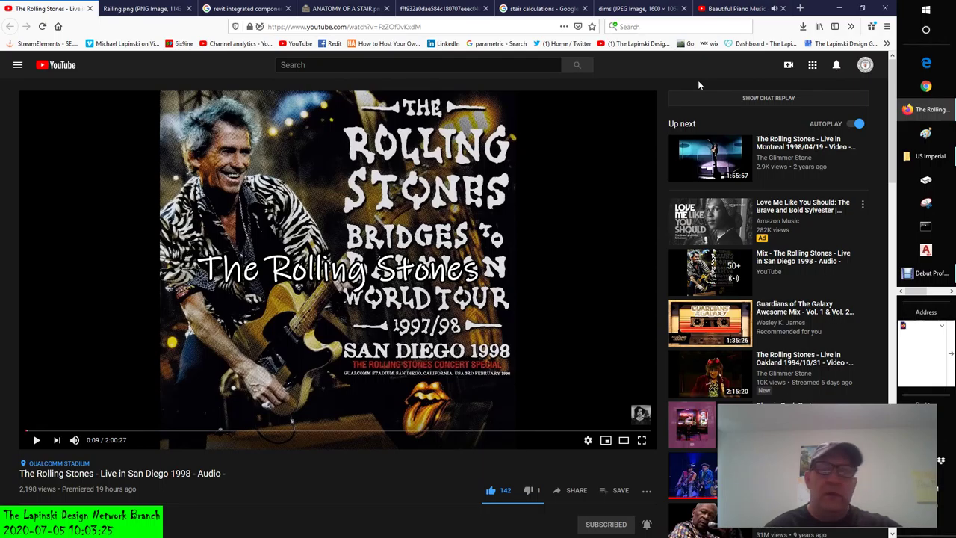
left_click(725, 9)
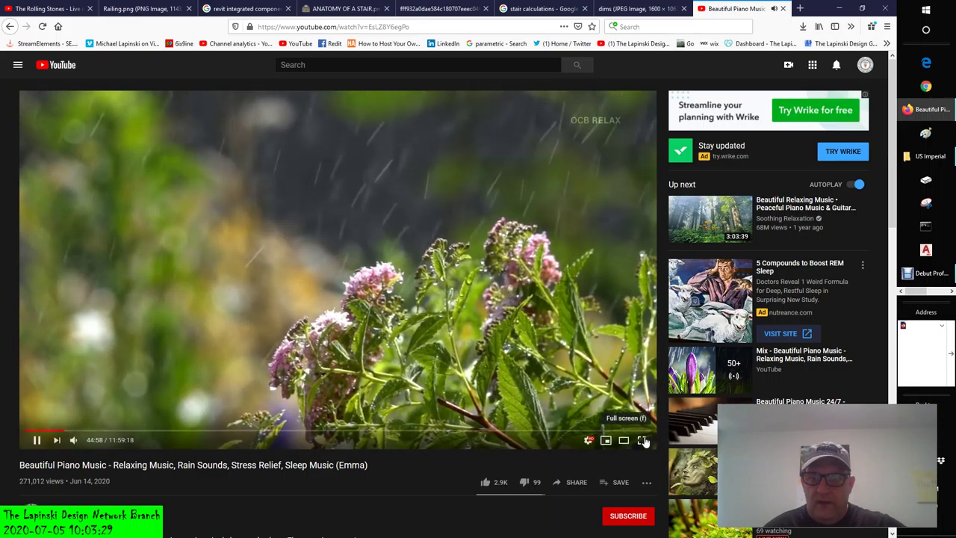
left_click(642, 440)
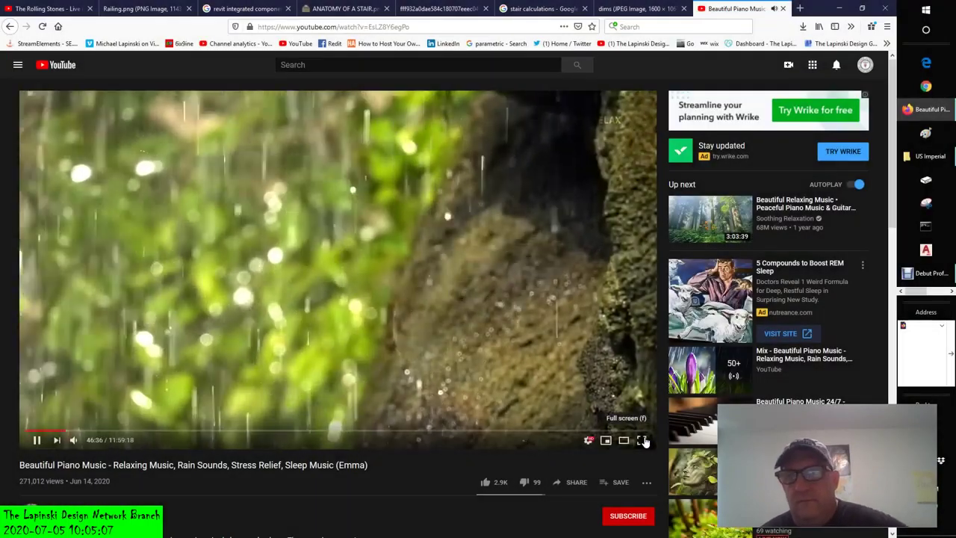
mouse_move(932, 275)
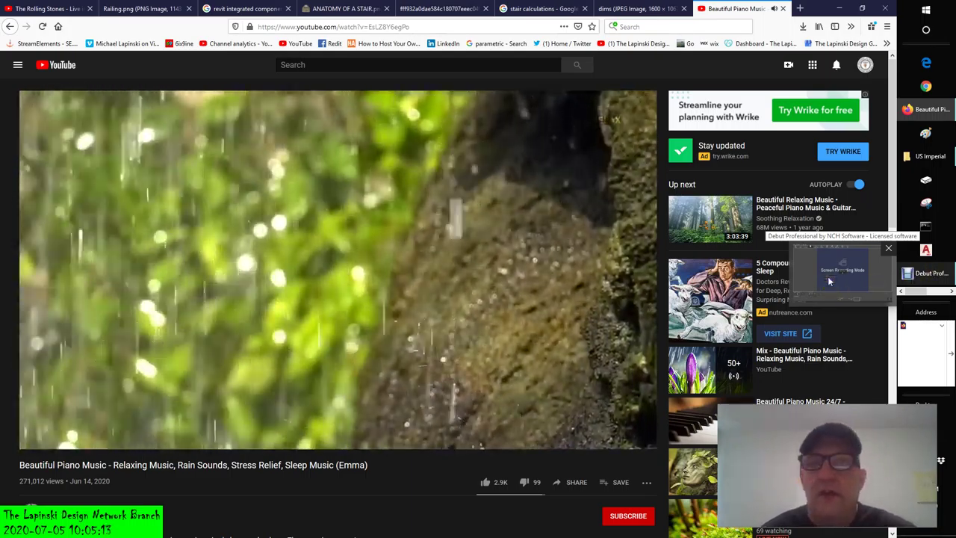
left_click(829, 280)
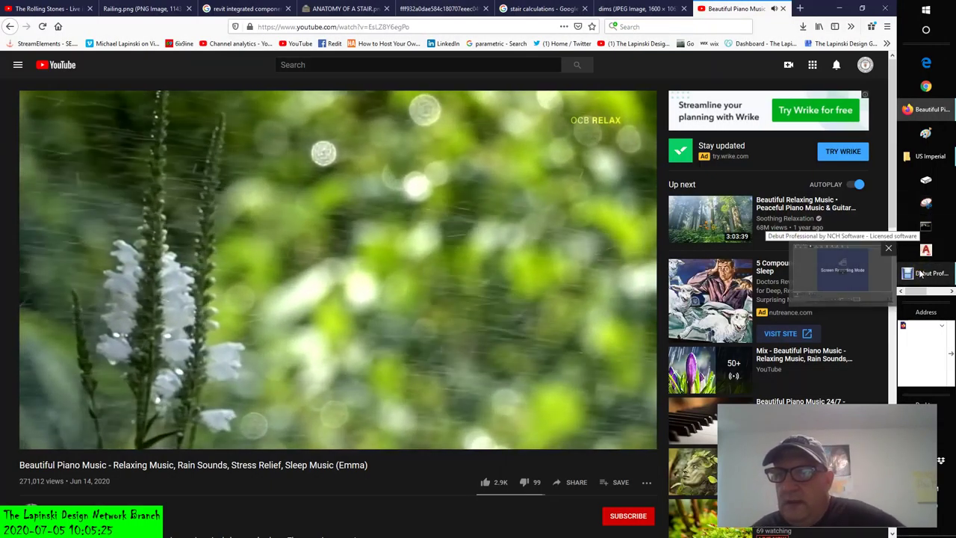
Bring the Debut Professional recorder window to the front from the taskbar
left_click(858, 283)
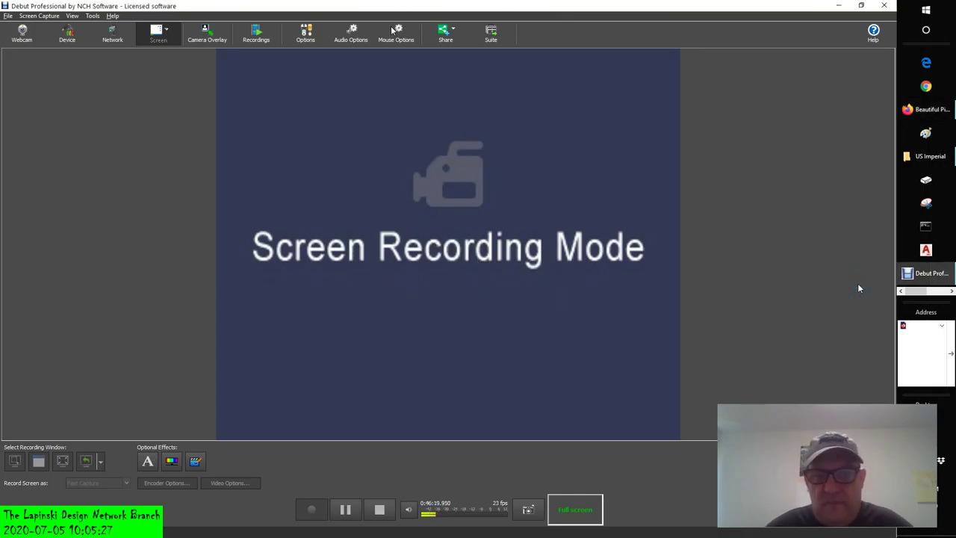